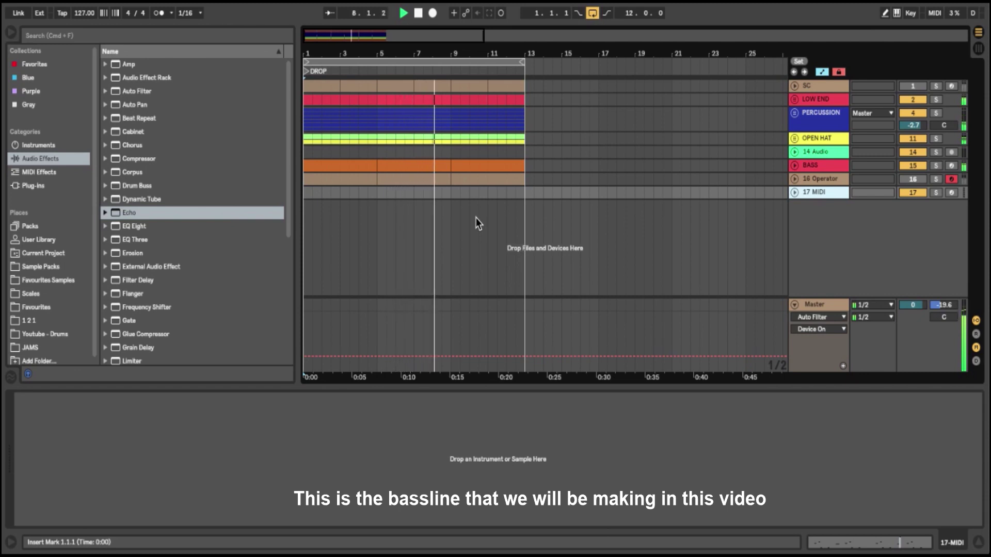
- Stop the preview, unfold and solo the 16 Operator track, and play it from bar 1
key(space)
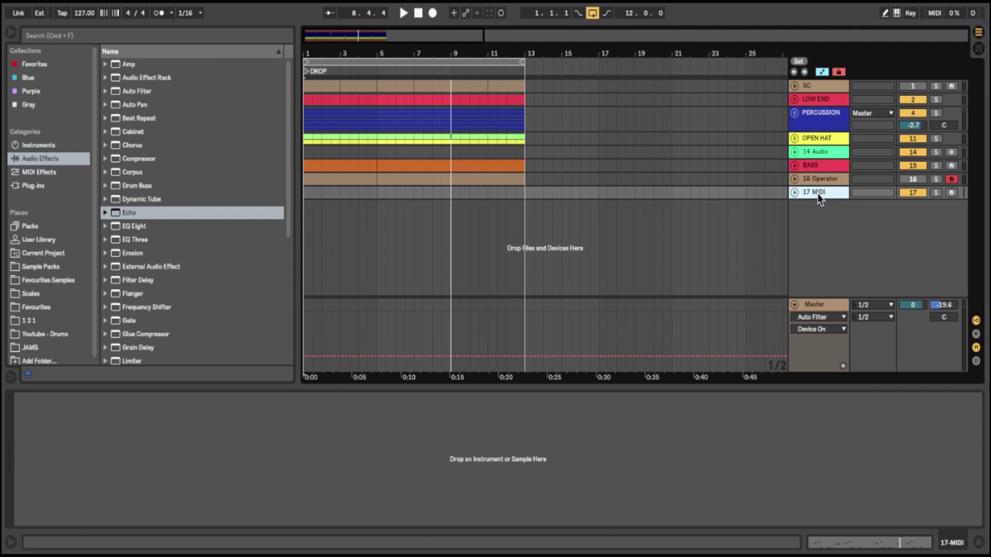
click(795, 178)
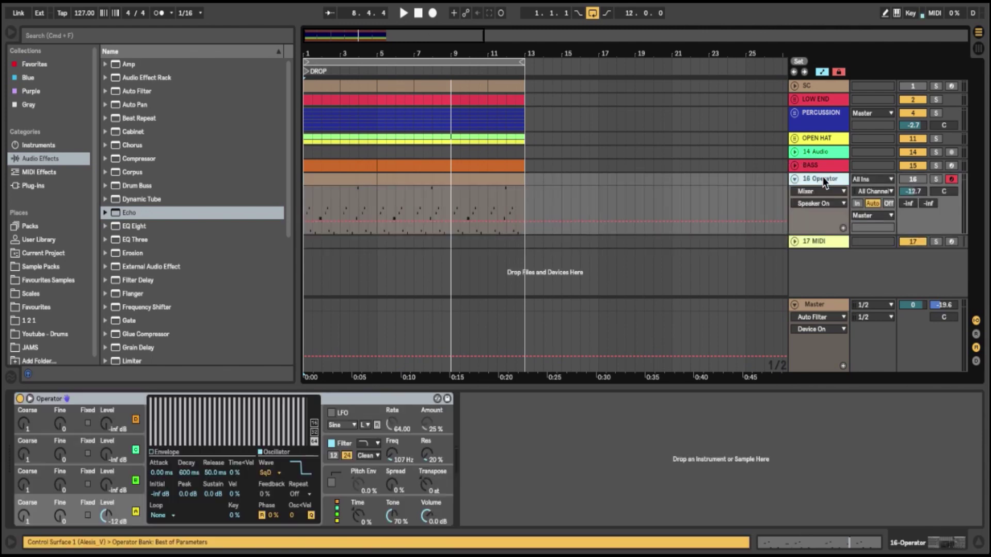
click(936, 180)
key(space)
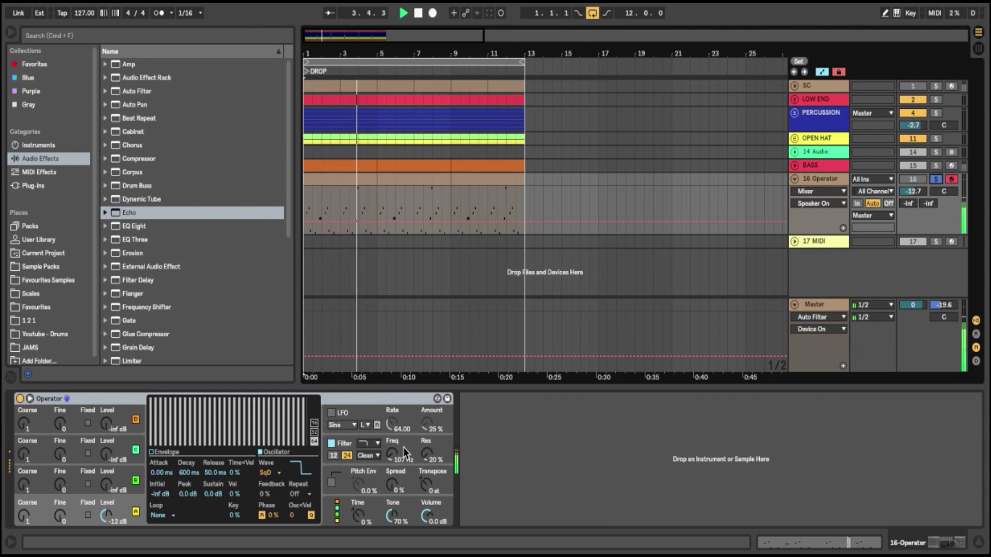
- Stop playback, fold the 16 Operator track and unfold the empty 17 MIDI track
click(797, 181)
key(space)
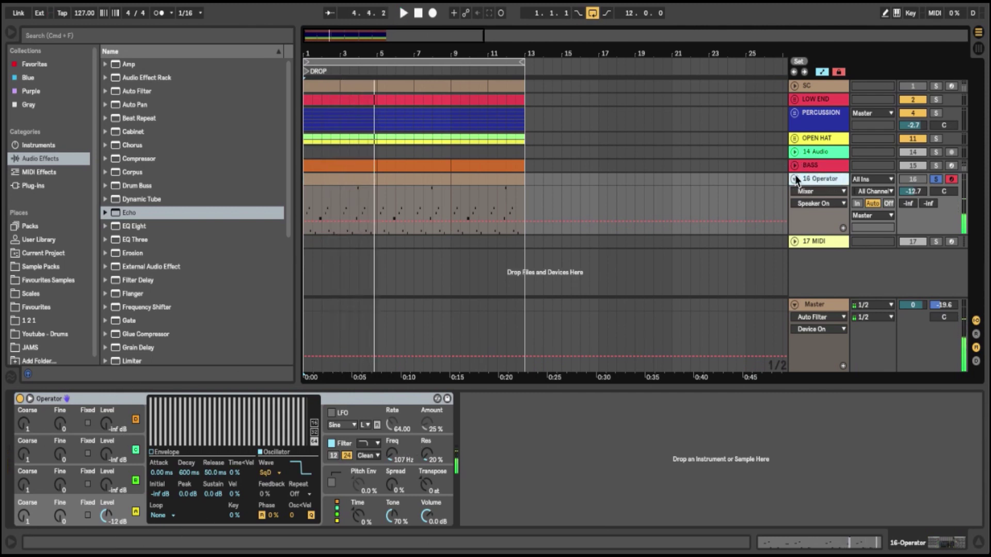
click(795, 179)
click(823, 194)
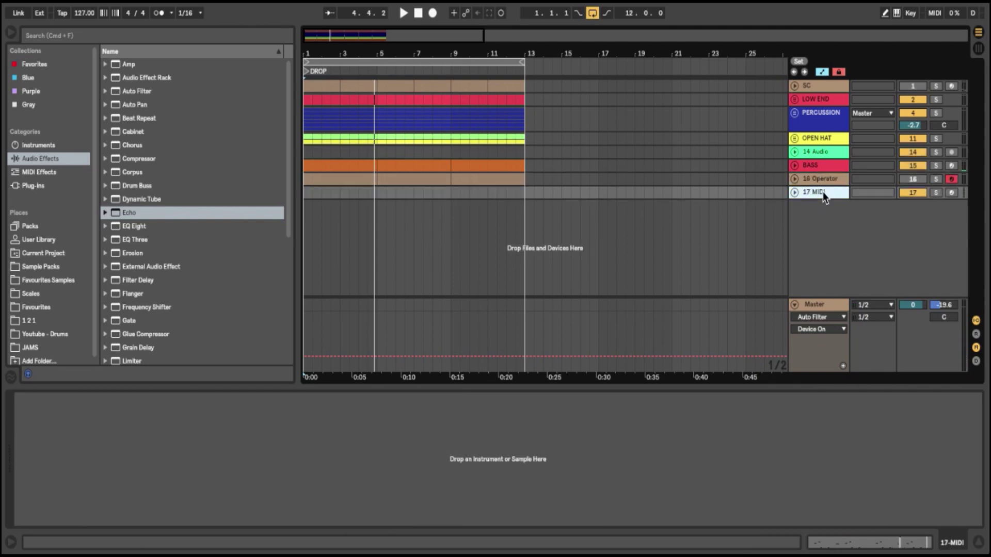
click(795, 192)
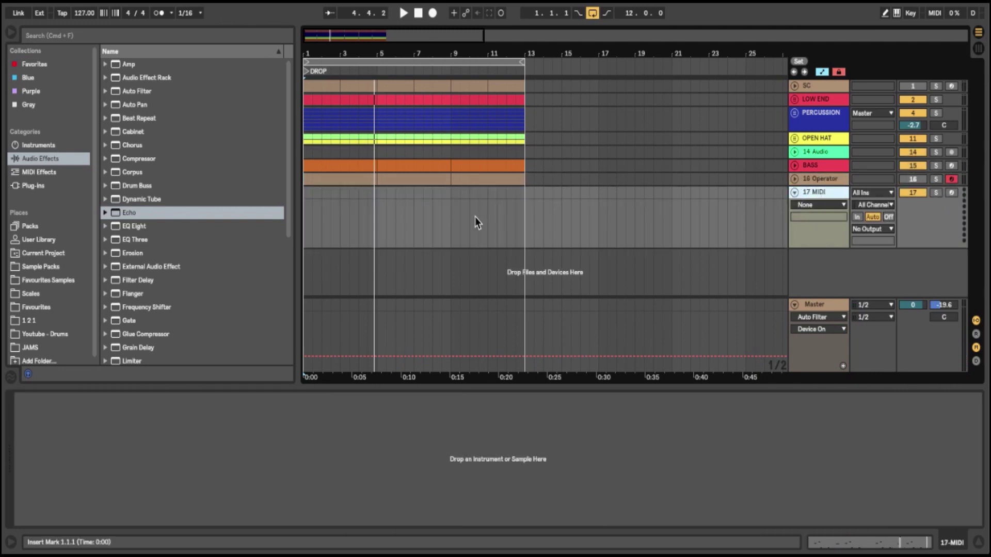
- Shorten the loop brace from bar 13 to end at bar 5, covering bars 1–5
drag(523, 62, 382, 59)
drag(307, 55, 308, 90)
click(538, 64)
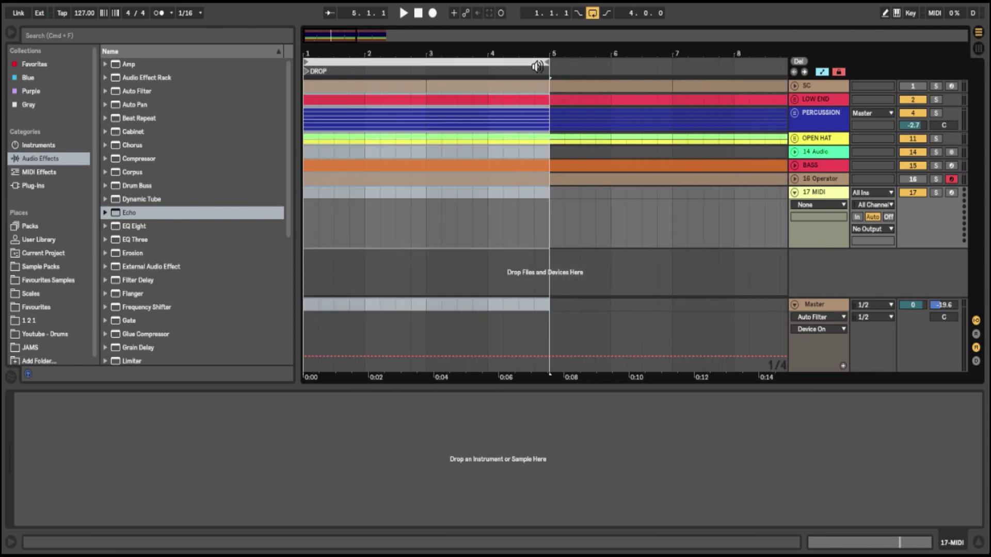
click(551, 214)
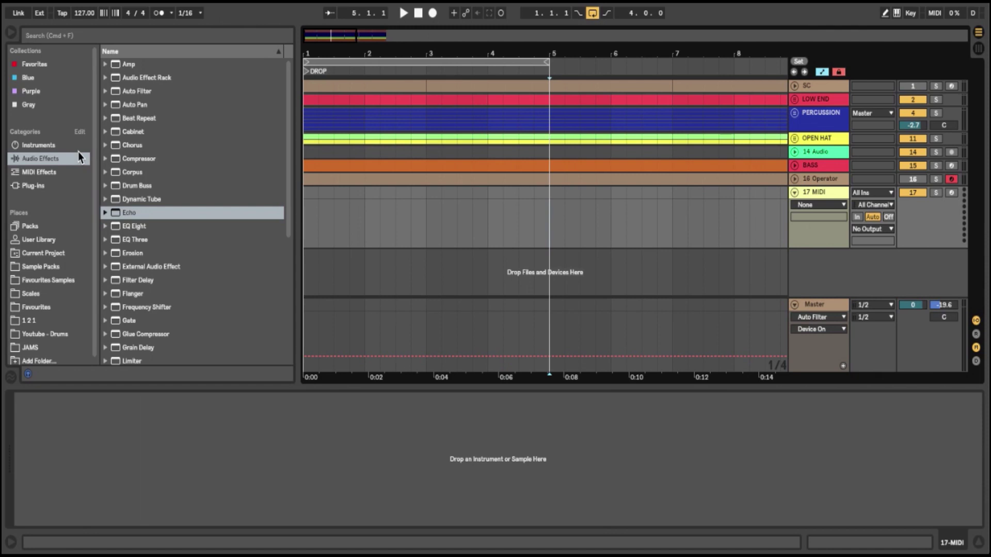
- Load Operator onto 17 MIDI, set oscillator A to SqD and test notes in octave C1–D2
click(37, 145)
drag(135, 158, 482, 215)
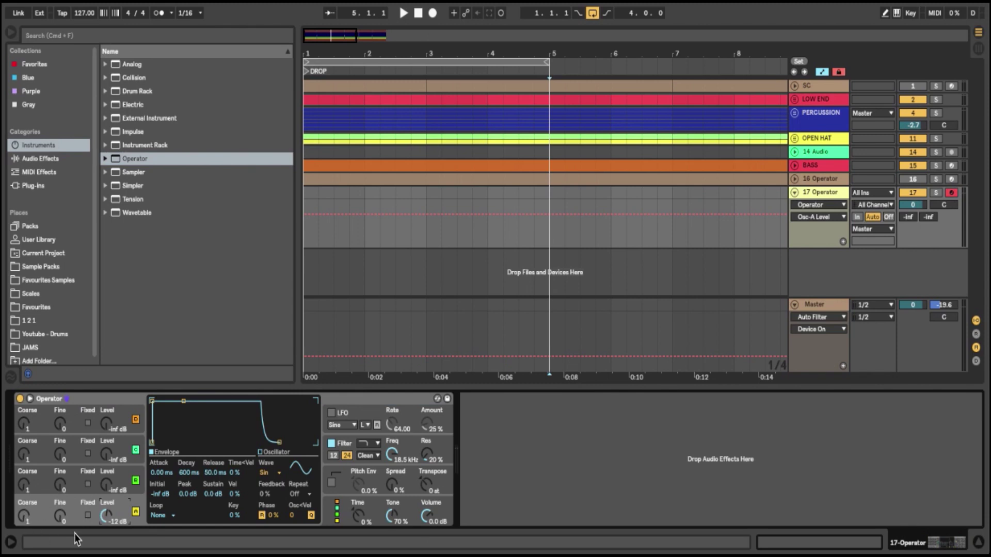
click(274, 473)
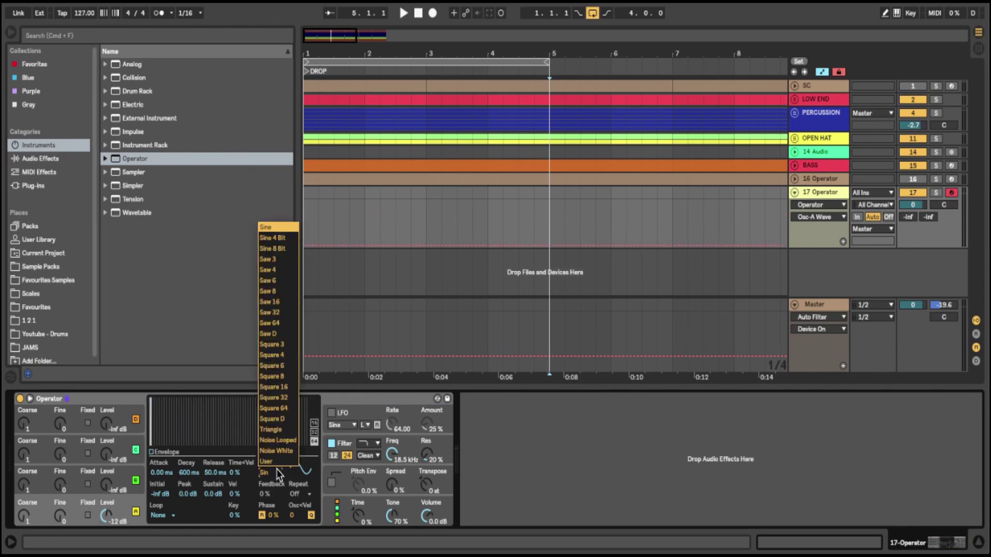
click(281, 419)
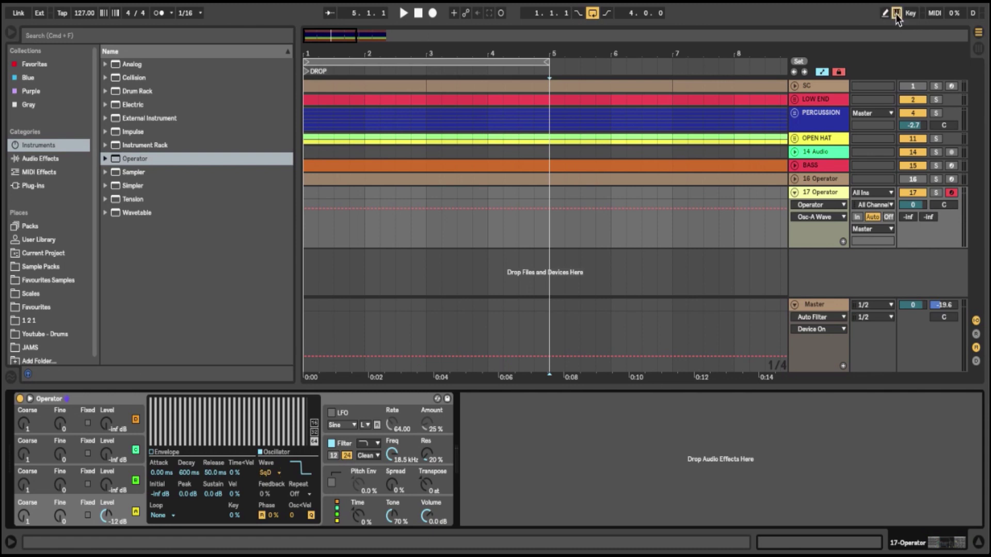
key(a)
key(z)
- Switch track 17's Operator filter to low-pass, cut Freq to 125 Hz and set Envelope to 18%
click(394, 453)
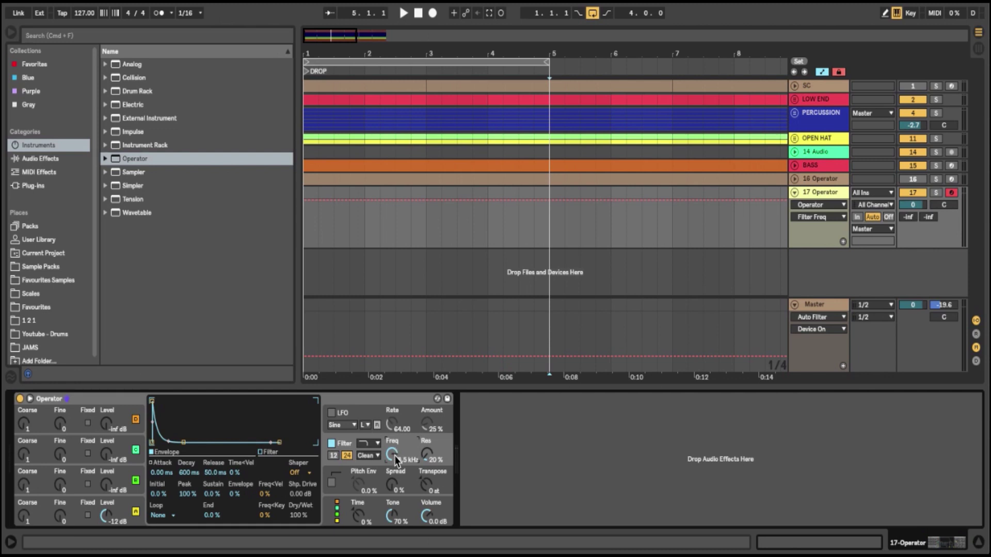
drag(395, 456, 402, 463)
click(369, 444)
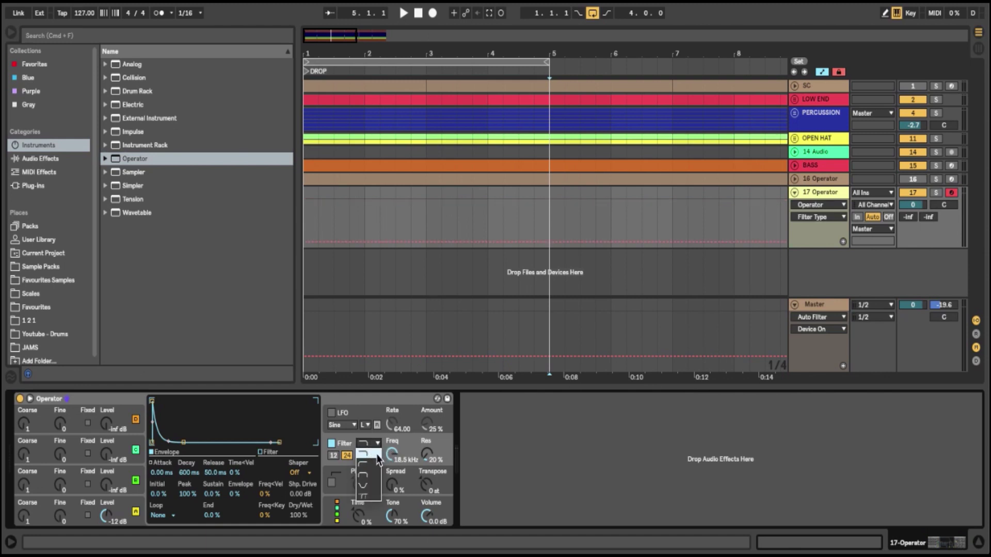
click(380, 458)
mouse_move(399, 457)
mouse_down()
mouse_move(398, 503)
mouse_move(392, 454)
mouse_up()
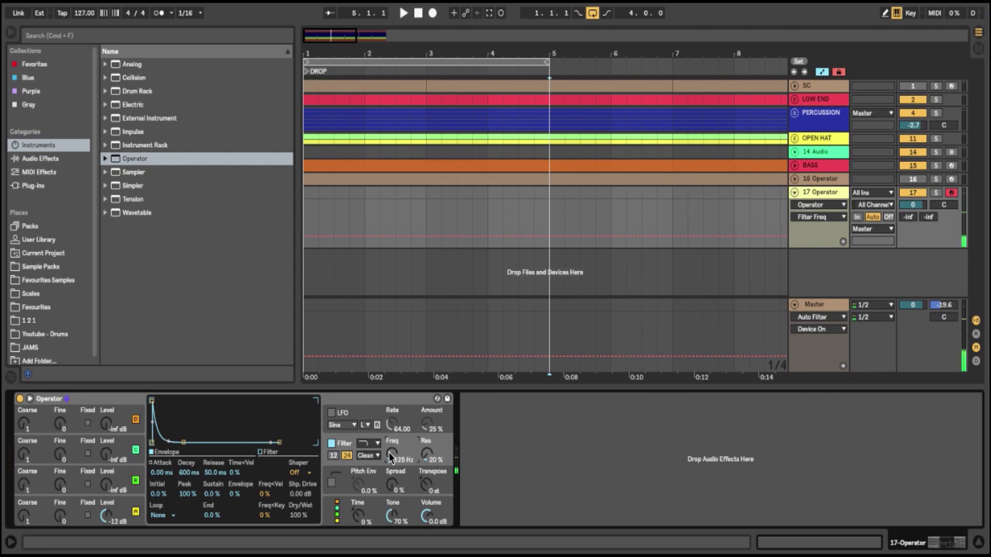
click(235, 494)
key(Up)
key(Up)
key(Up)
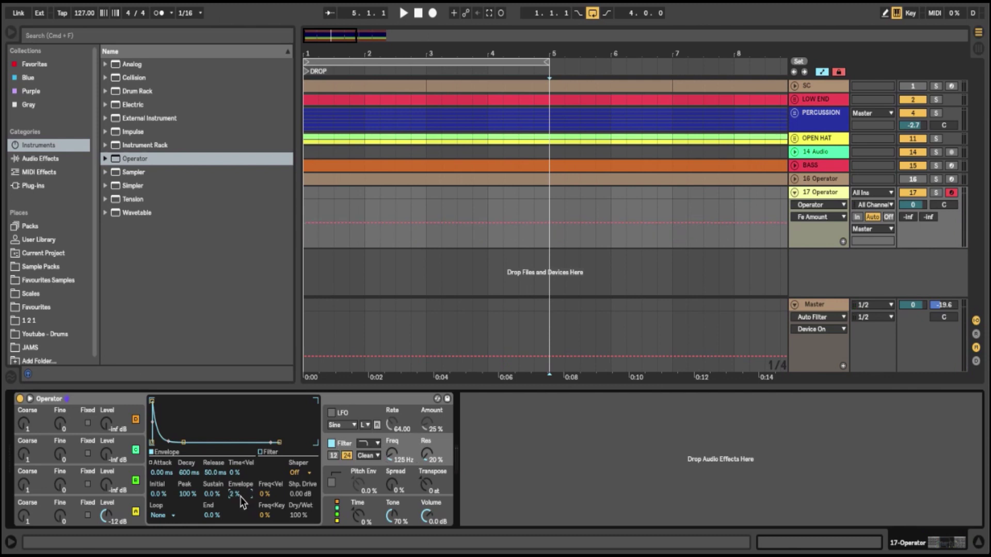
key(Up)
key(Up)
key(Up)
key(Up)
key(Up)
- Play the soloed 16 Operator reference, then solo 17 Operator and select bars 1–5 in its lane
click(937, 179)
key(space)
click(472, 180)
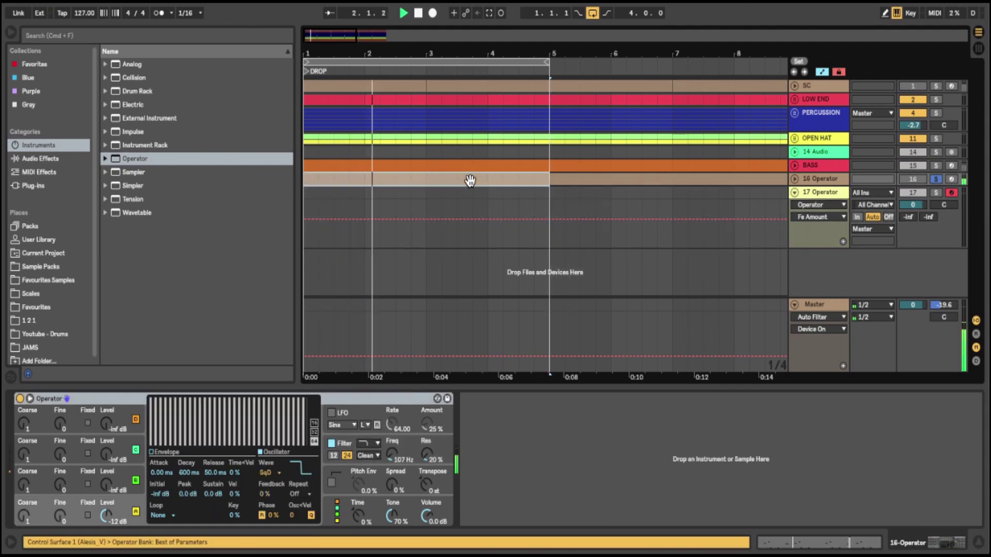
key(space)
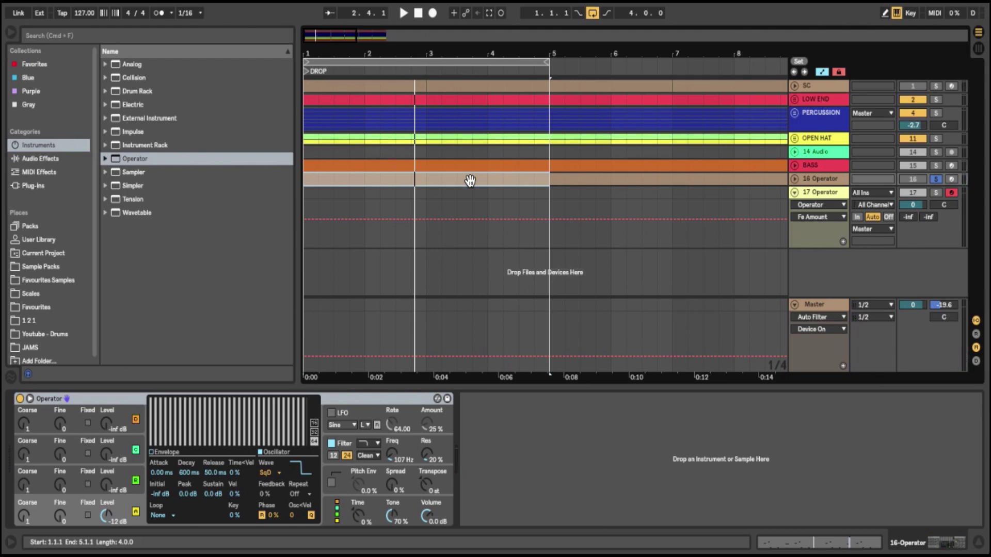
click(934, 193)
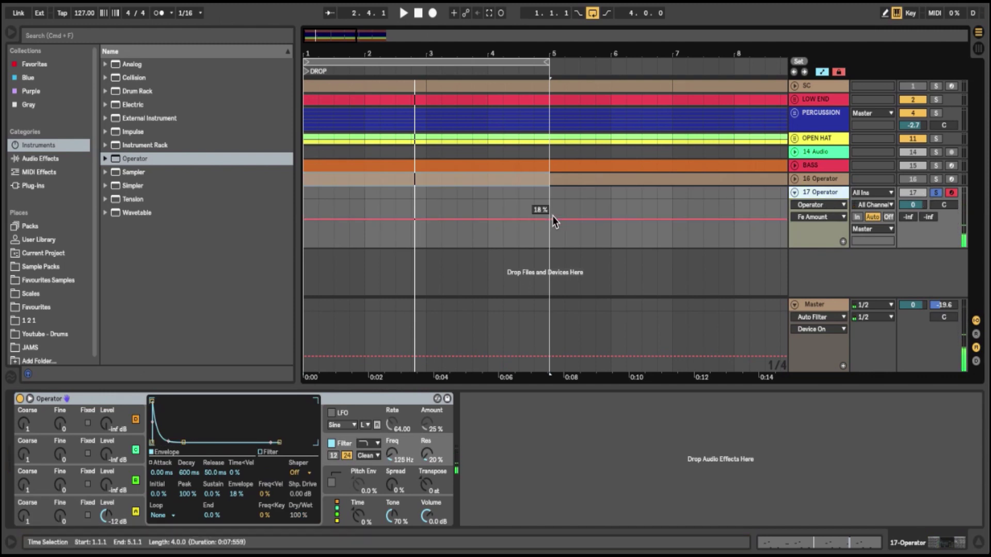
drag(551, 207, 305, 202)
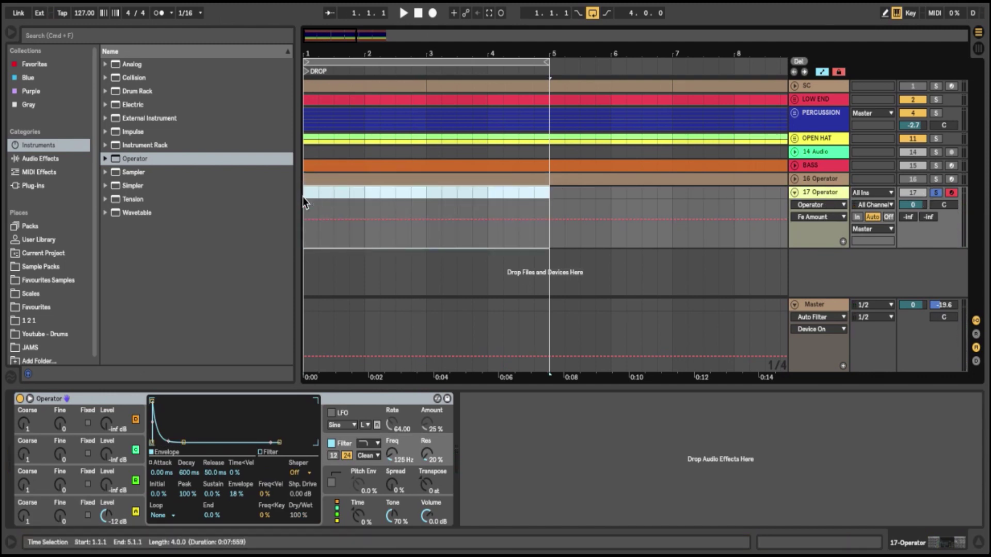
- Insert an empty MIDI clip over bars 1–5 with Cmd+Shift+M and enlarge the piano roll
key(super+shift+m)
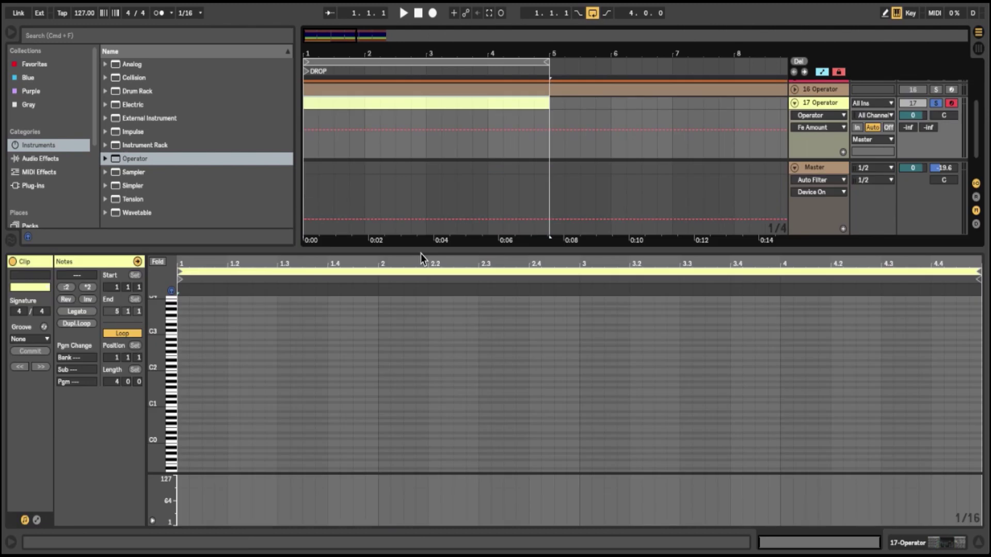
drag(422, 252, 444, 144)
right_click(600, 317)
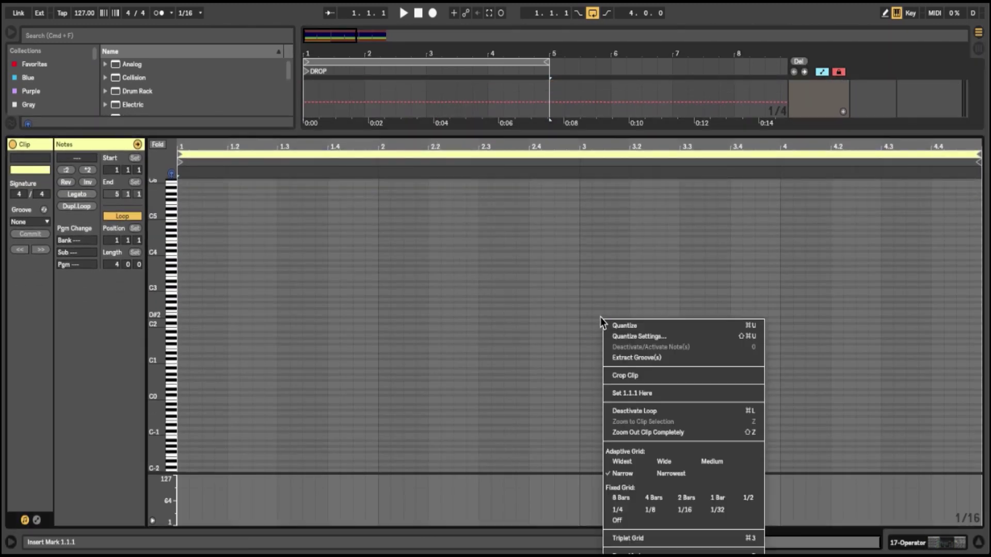
click(627, 465)
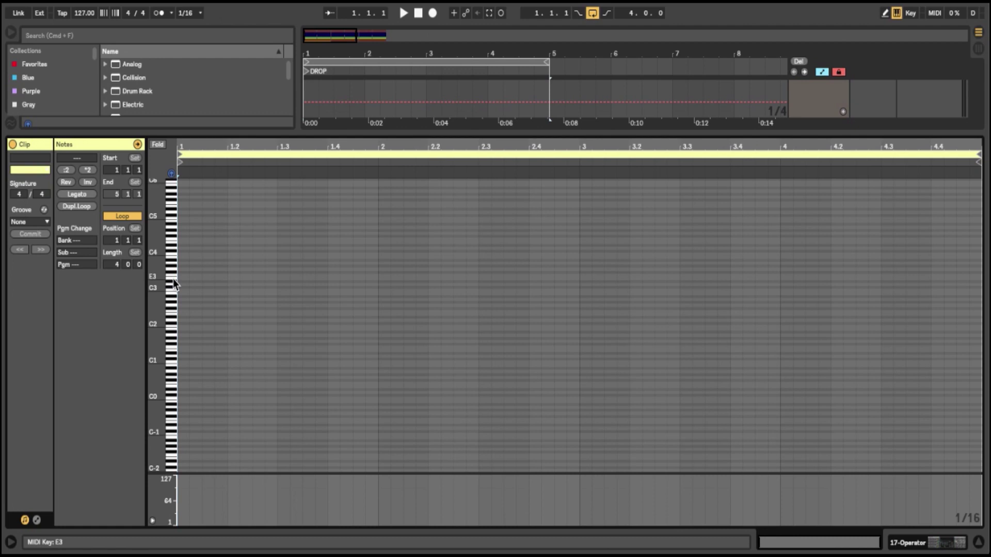
- Apply the Notator 16D Swing groove to the clip and resize the velocity editor
click(23, 222)
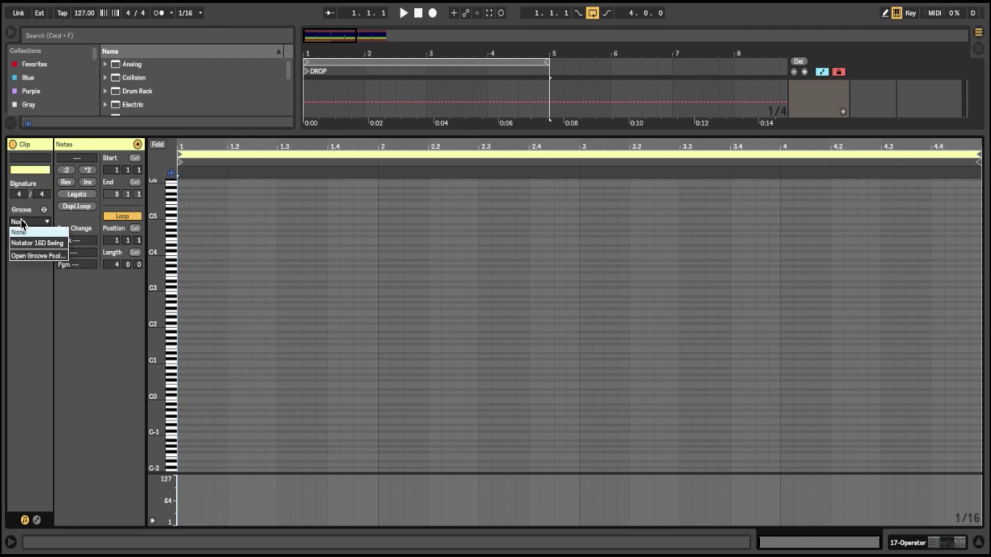
click(40, 243)
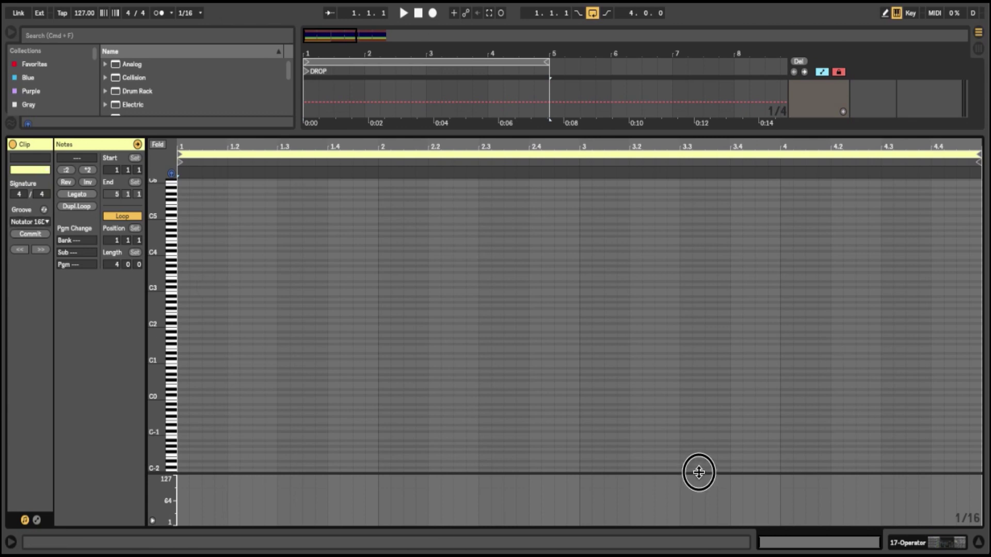
drag(699, 473, 707, 278)
click(568, 282)
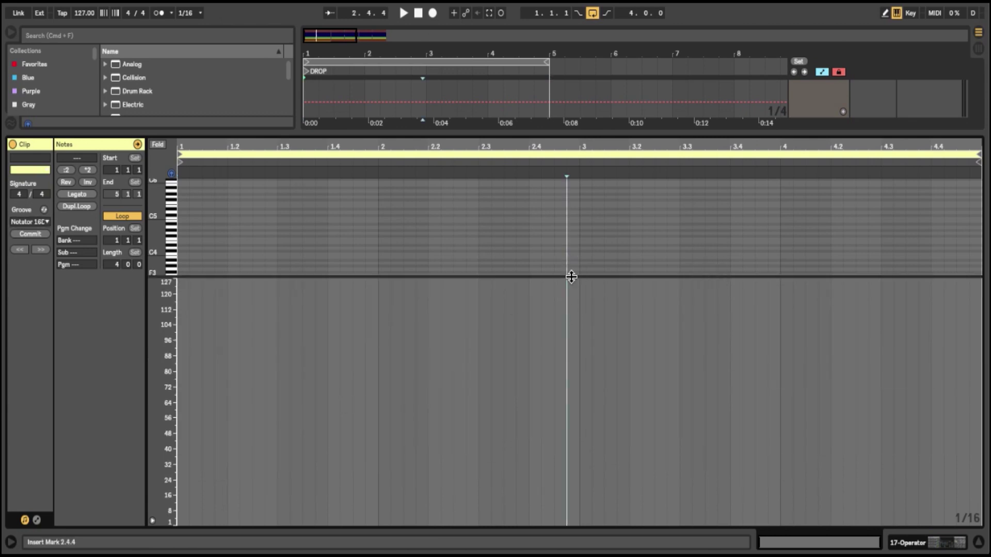
drag(571, 278, 585, 441)
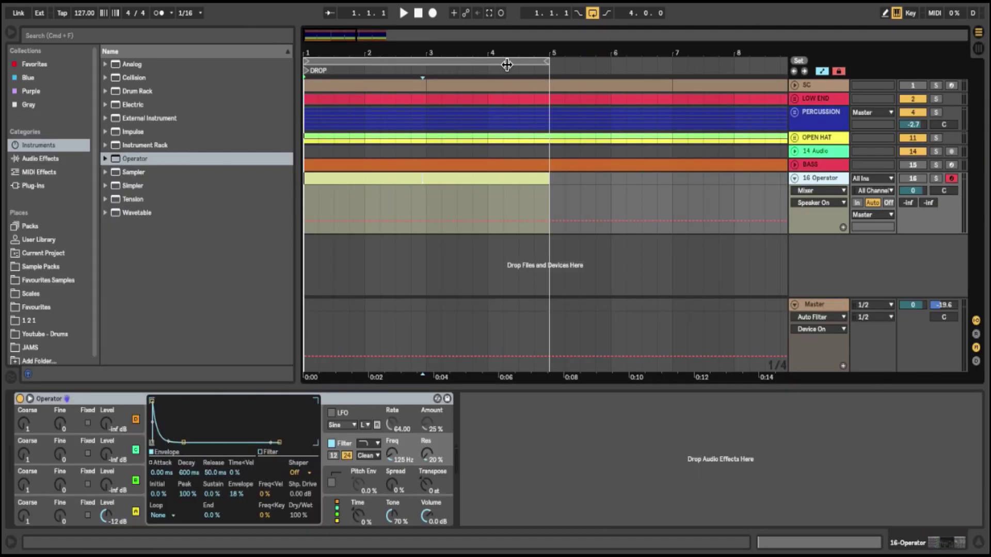
- Start, stop and restart arrangement playback from bar 1 to listen
key(space)
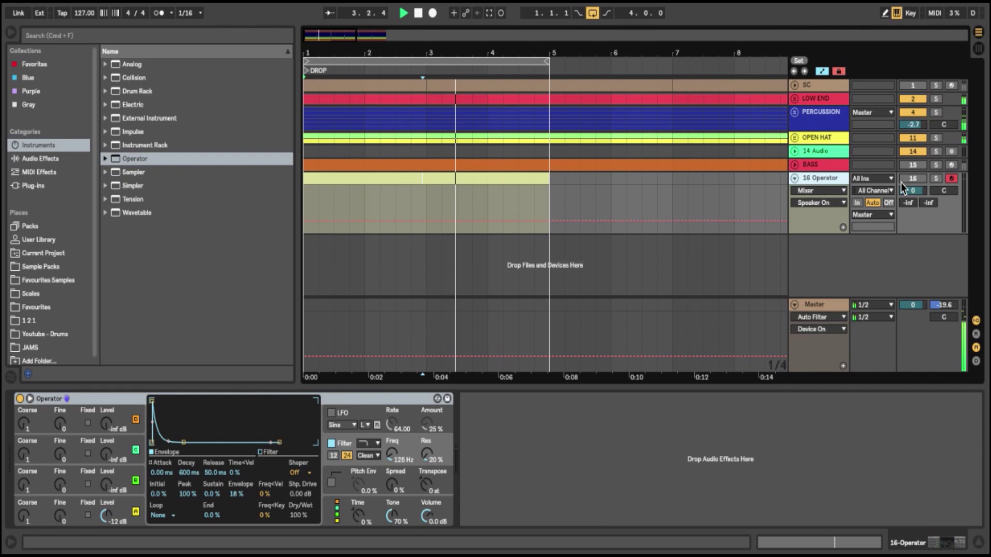
key(space)
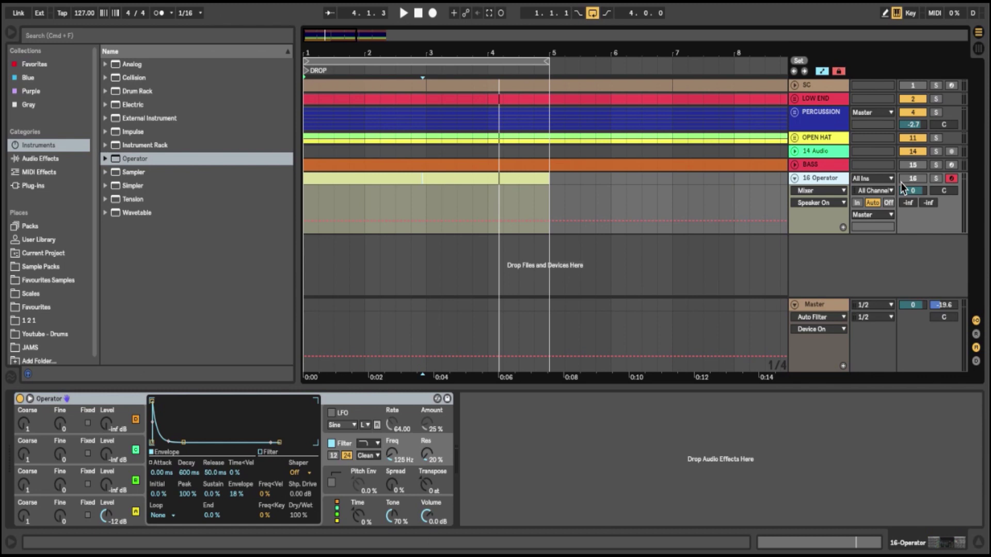
key(space)
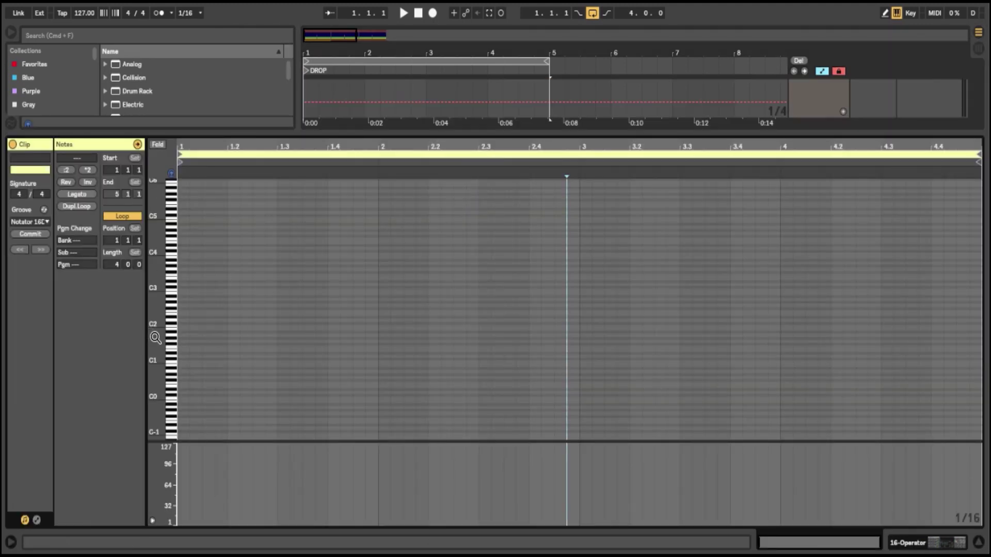
- Draw a first note at the clip start and lower the Operator track volume to -7.3 dB
click(173, 356)
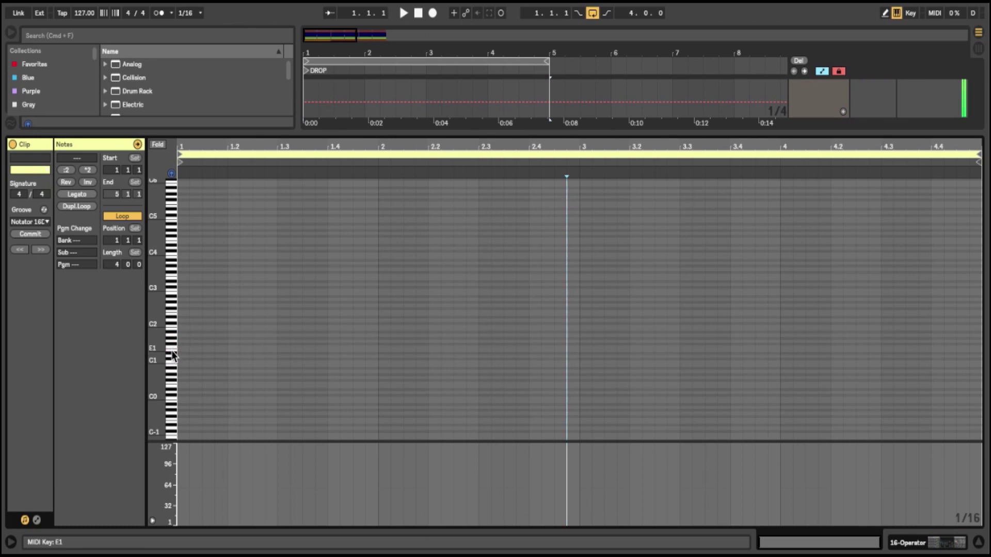
click(200, 382)
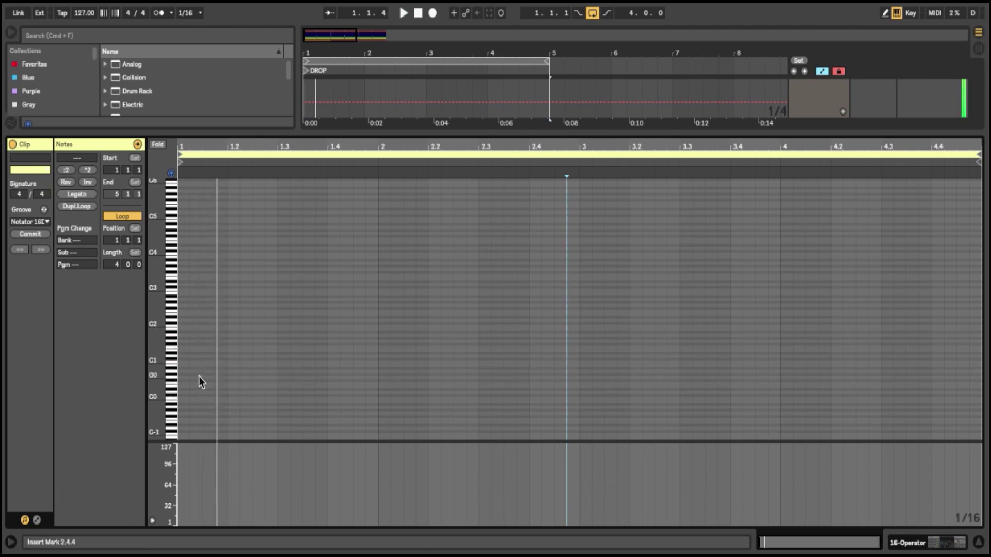
double_click(200, 376)
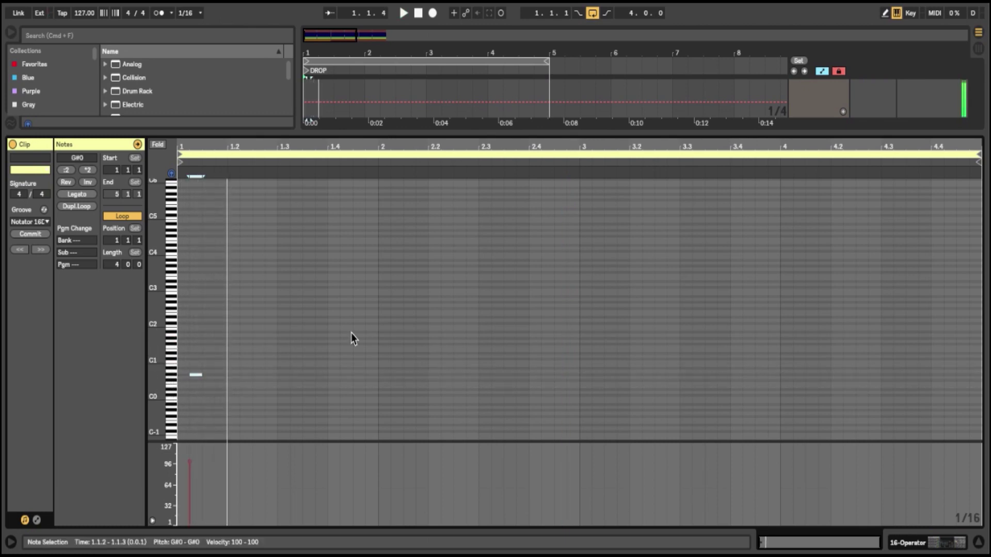
drag(699, 133, 732, 264)
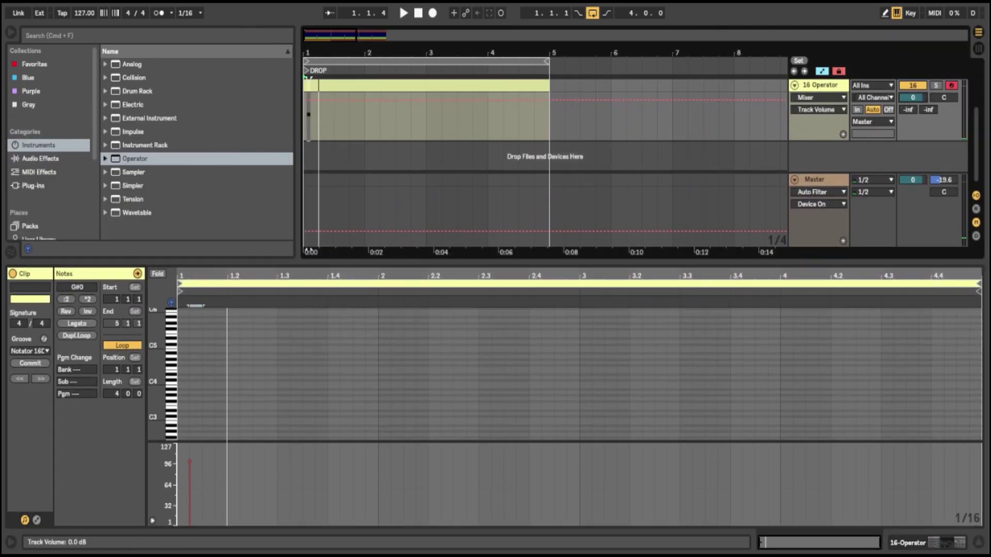
drag(913, 97, 913, 116)
key(space)
key(space)
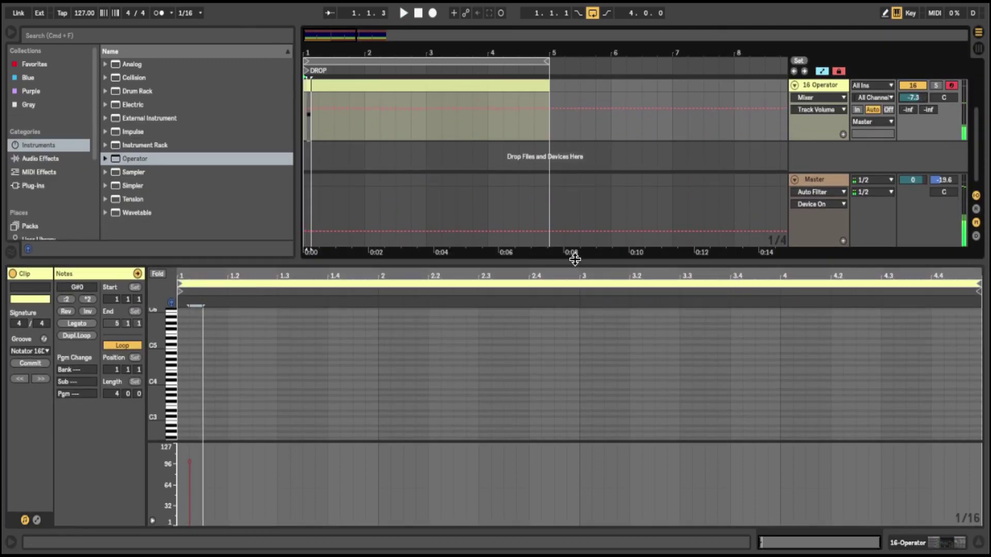
drag(575, 260, 602, 150)
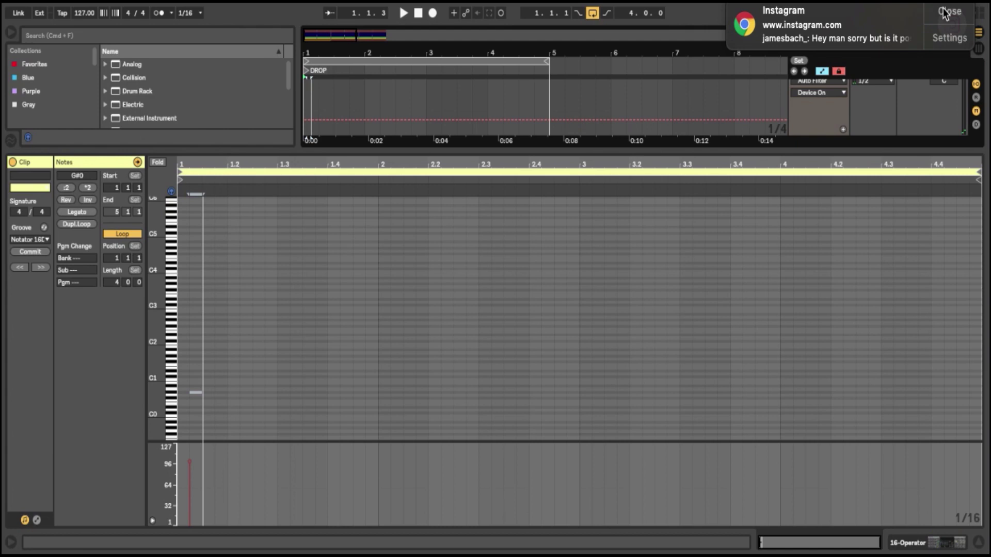
click(943, 10)
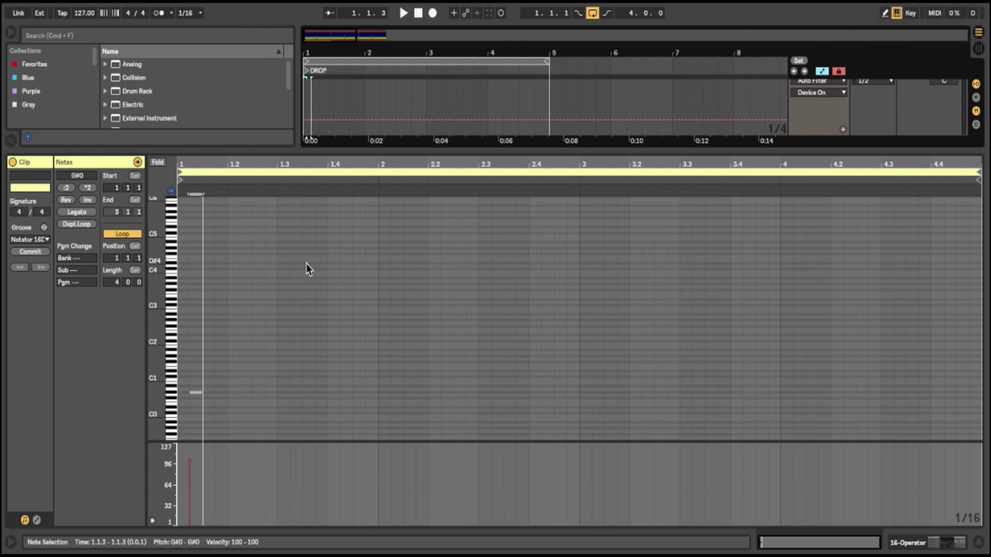
- Move the first note up to C1 and play it back
click(198, 393)
drag(195, 394, 223, 381)
key(space)
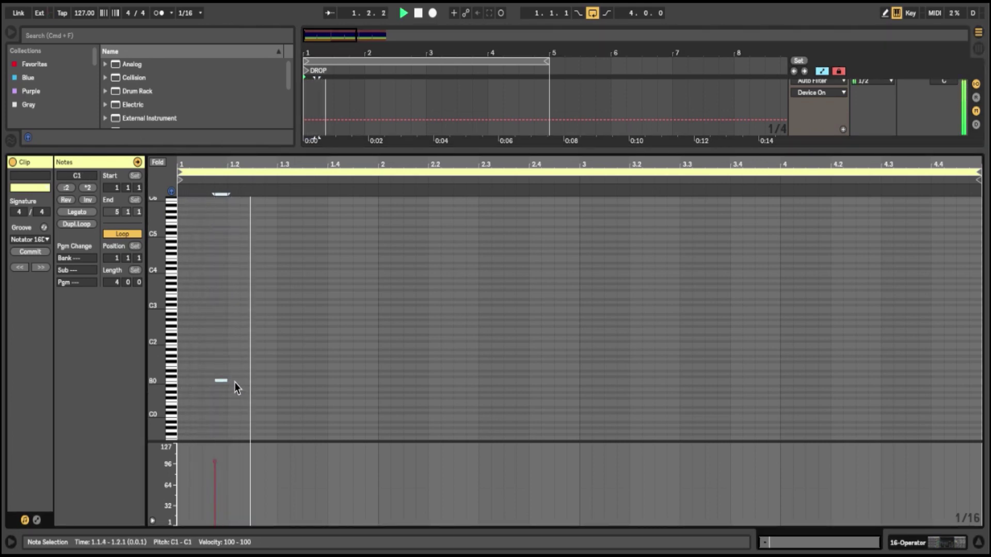
key(space)
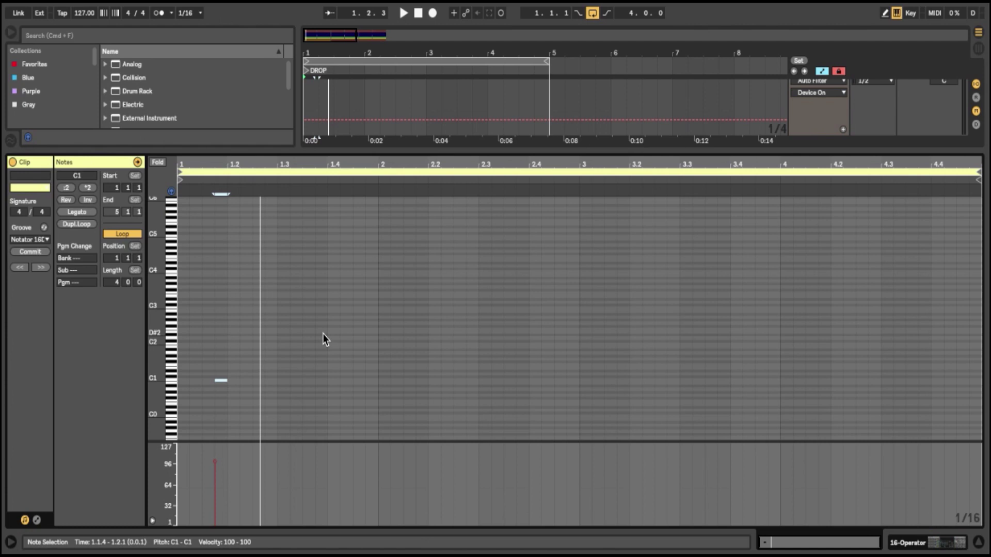
- Add a D1 note at 1.2.2 and an E0 note at 1.2.3, auditioning both
click(255, 356)
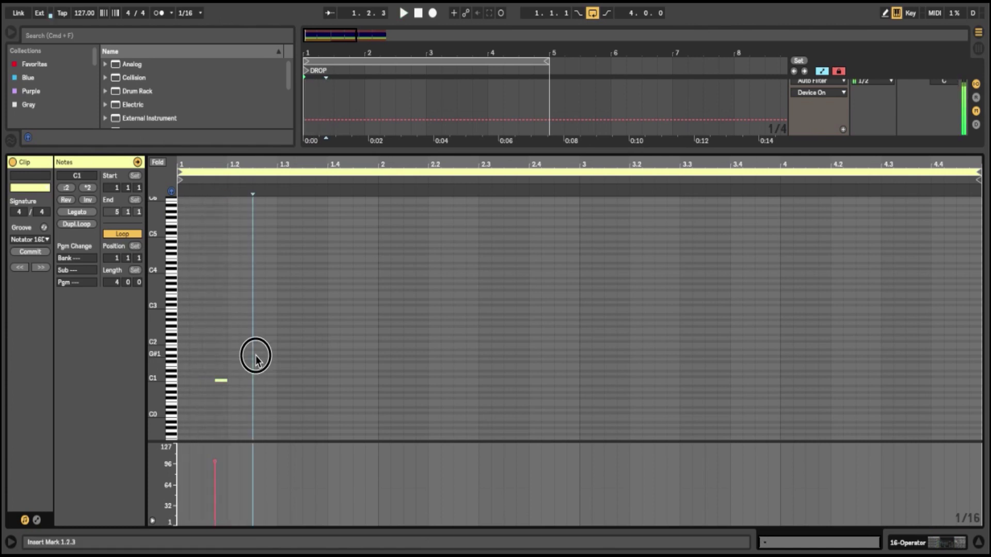
double_click(243, 368)
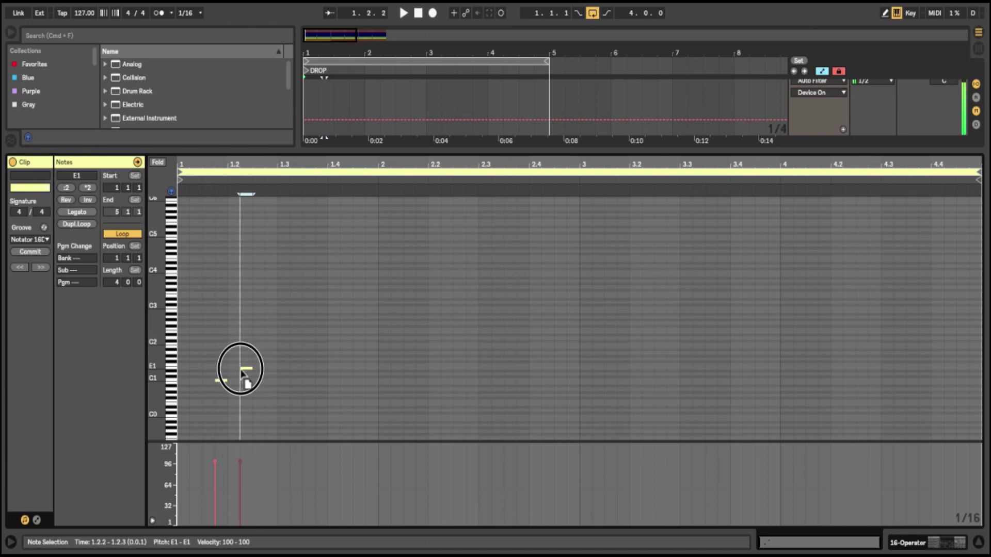
drag(242, 370, 243, 375)
key(space)
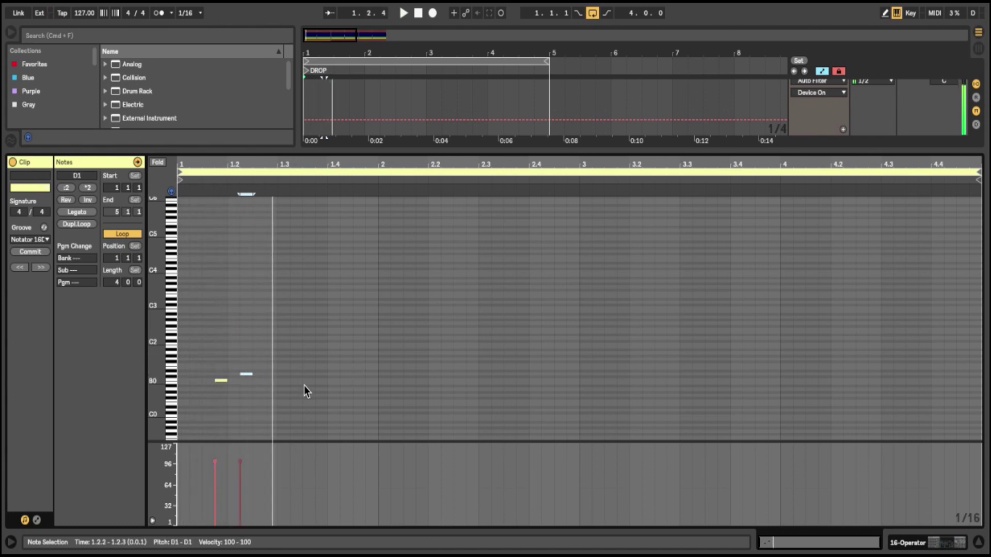
double_click(258, 405)
key(space)
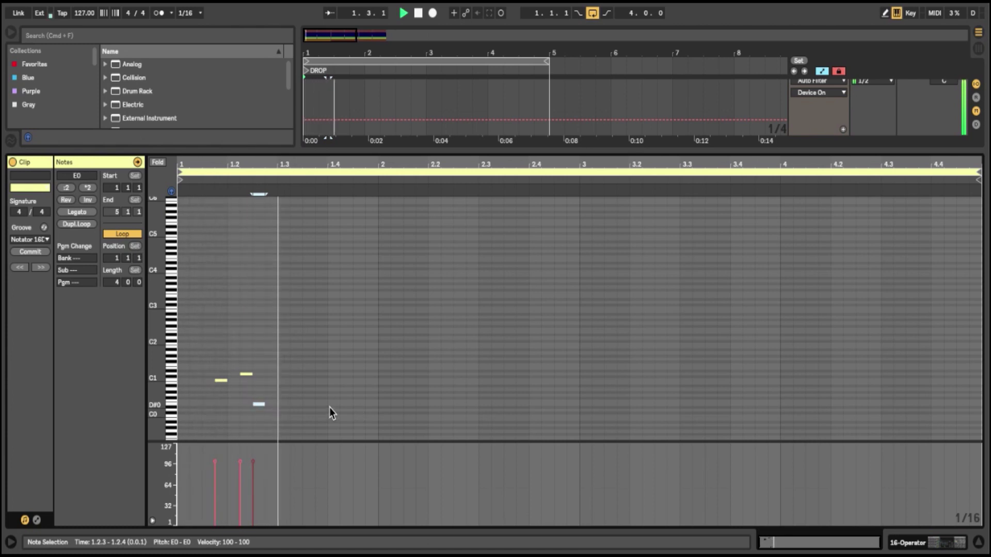
key(space)
drag(215, 164, 215, 235)
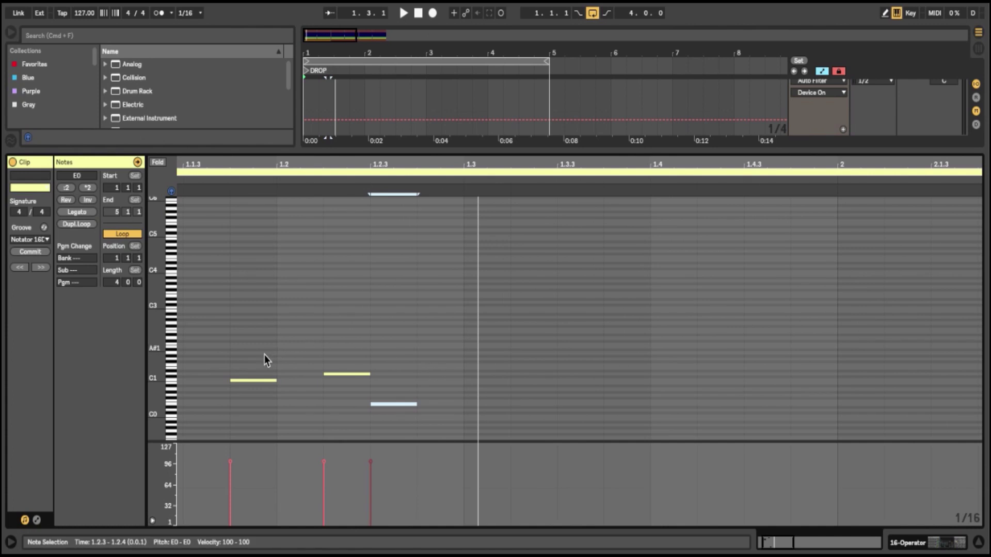
scroll(224, 367, down, 4)
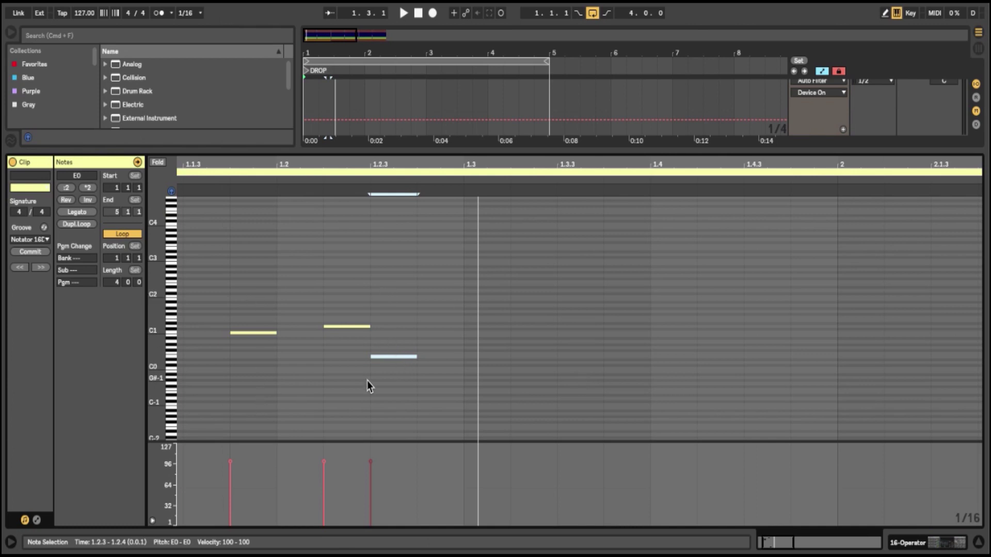
key(space)
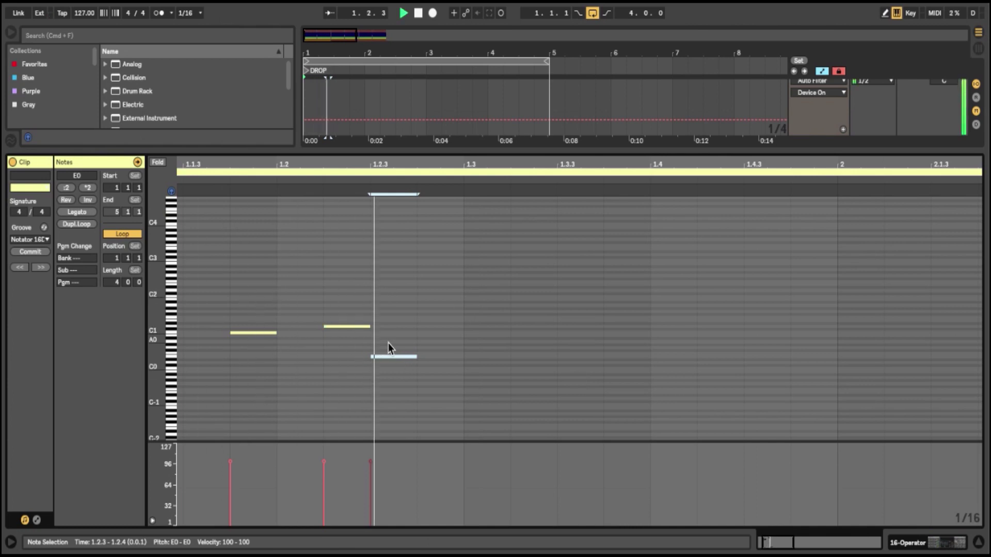
key(space)
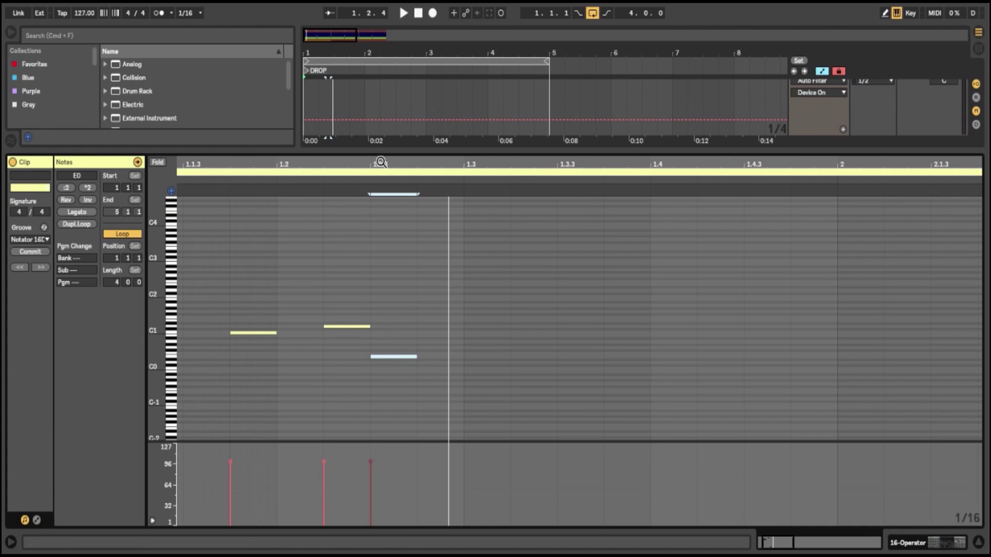
drag(380, 164, 380, 142)
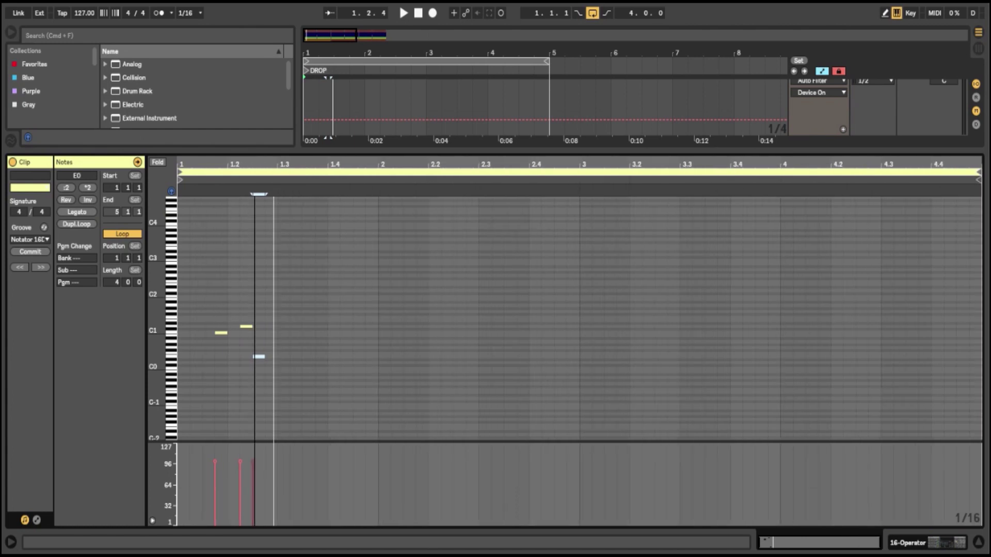
- Draw a C1 note over the first note and start playback
double_click(181, 333)
drag(181, 333, 222, 334)
click(223, 335)
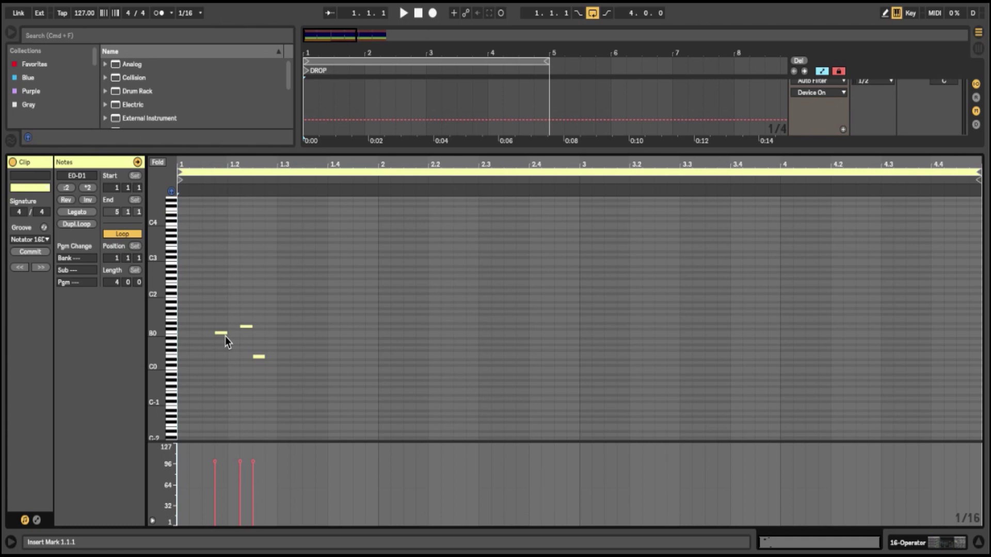
key(space)
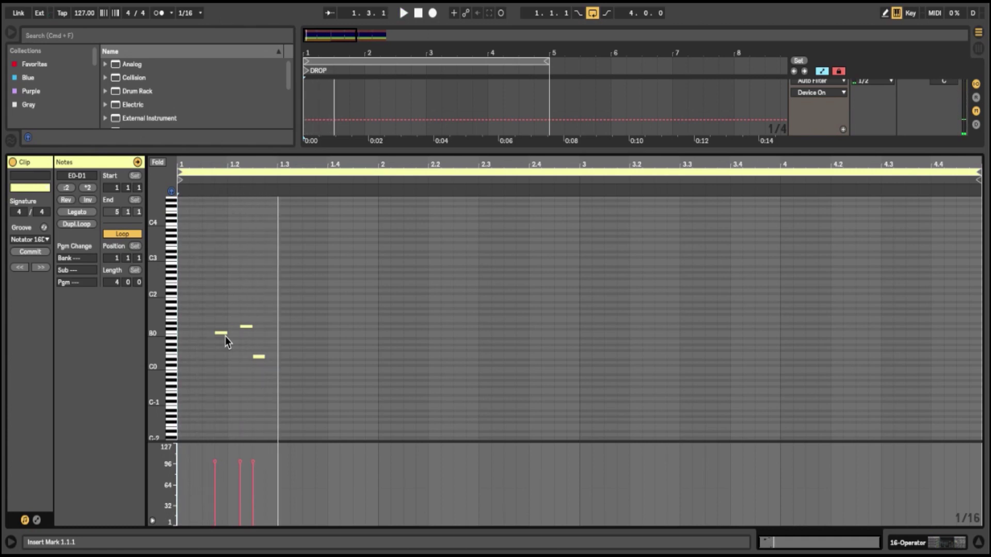
- Add a note at 1.3.3, trying C1 and A0 before settling on E0
double_click(297, 348)
drag(297, 348, 298, 333)
key(space)
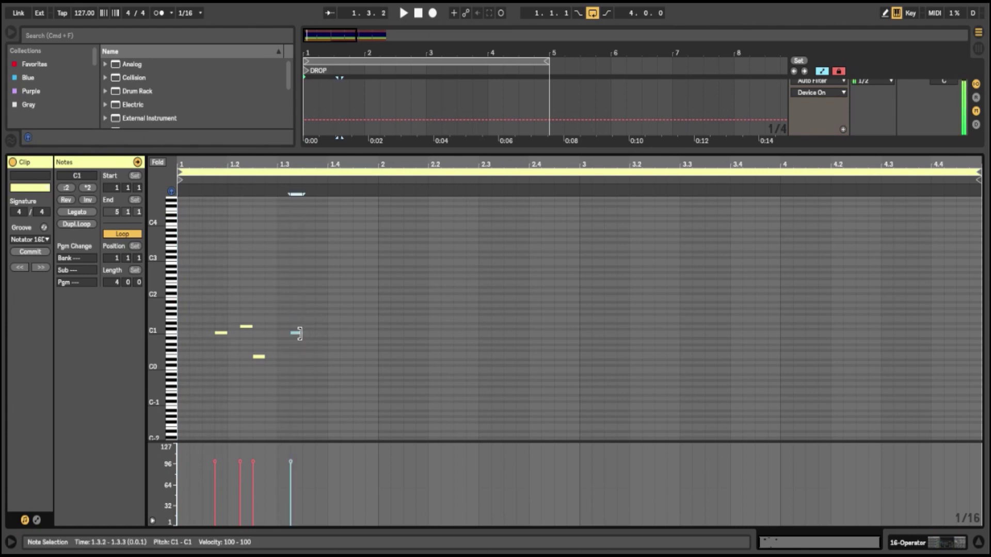
key(space)
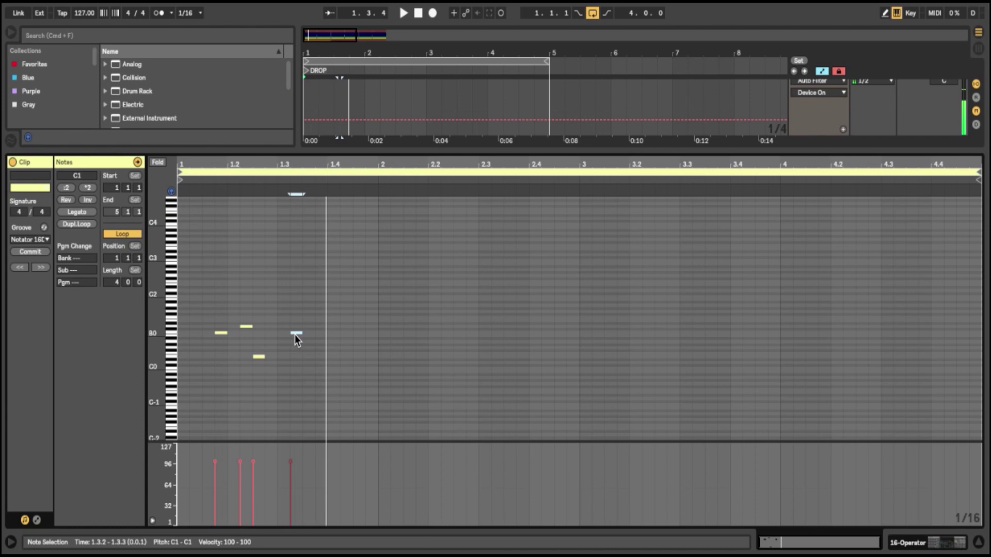
drag(298, 339, 310, 351)
key(space)
key(space)
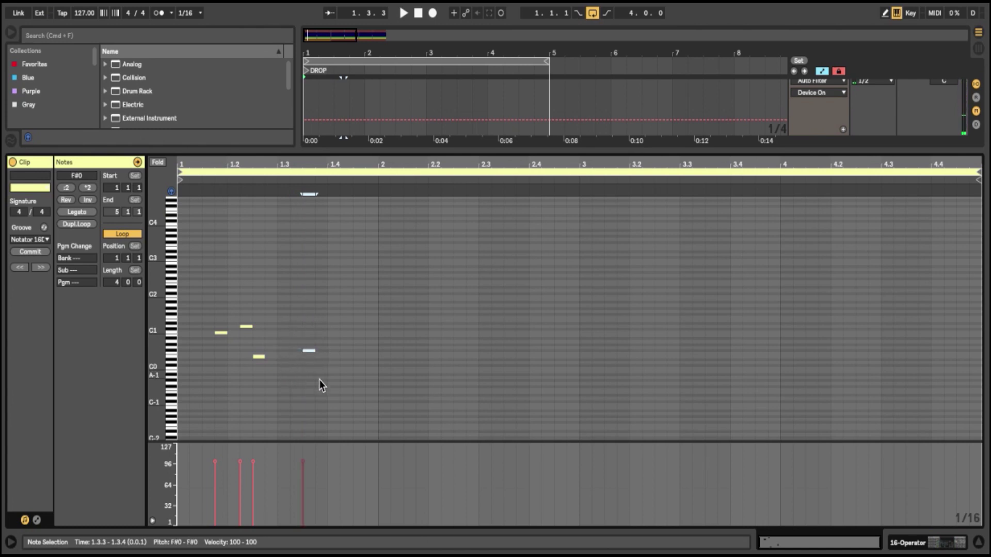
key(space)
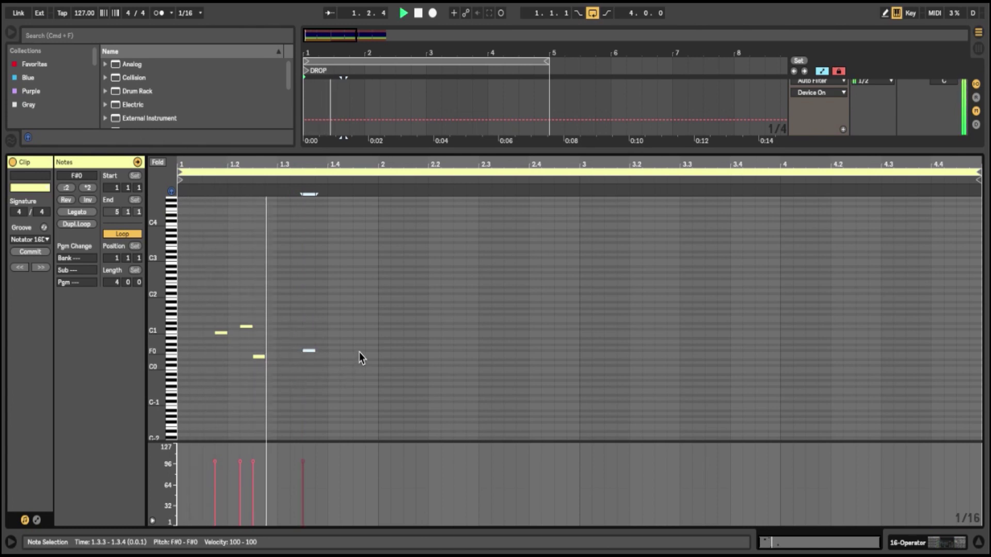
drag(308, 351, 310, 357)
key(space)
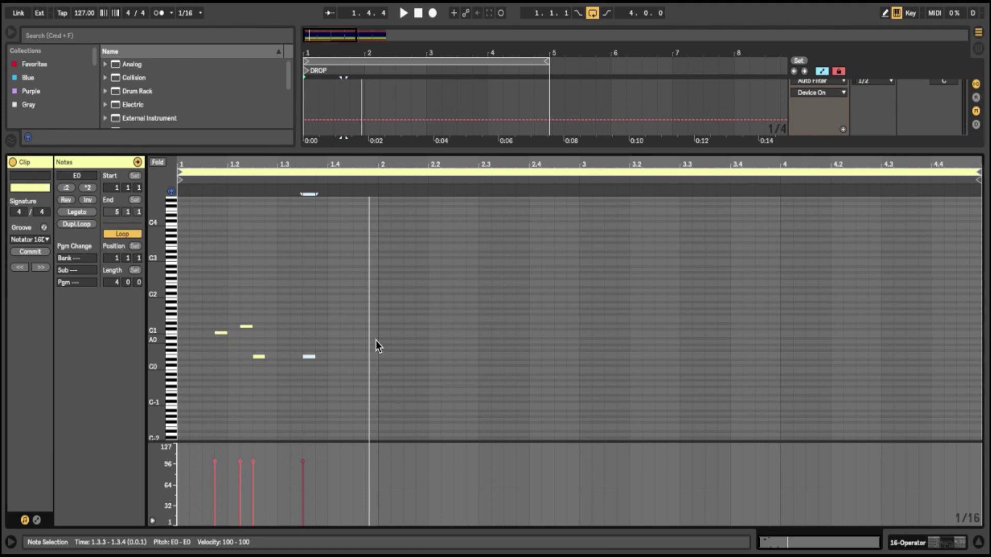
key(space)
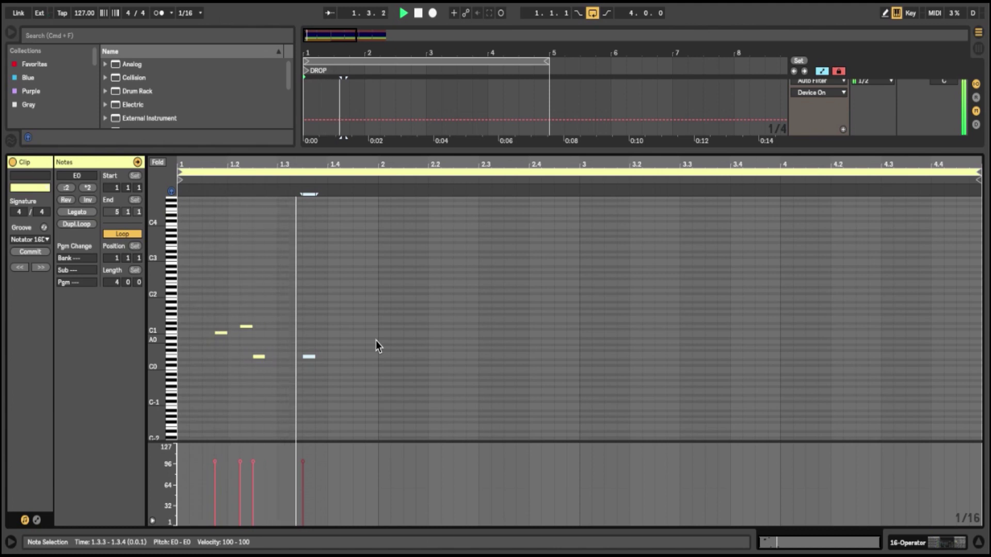
key(space)
- Add a C1 note at 1.4.3 and lengthen it to hold until bar 2
double_click(356, 336)
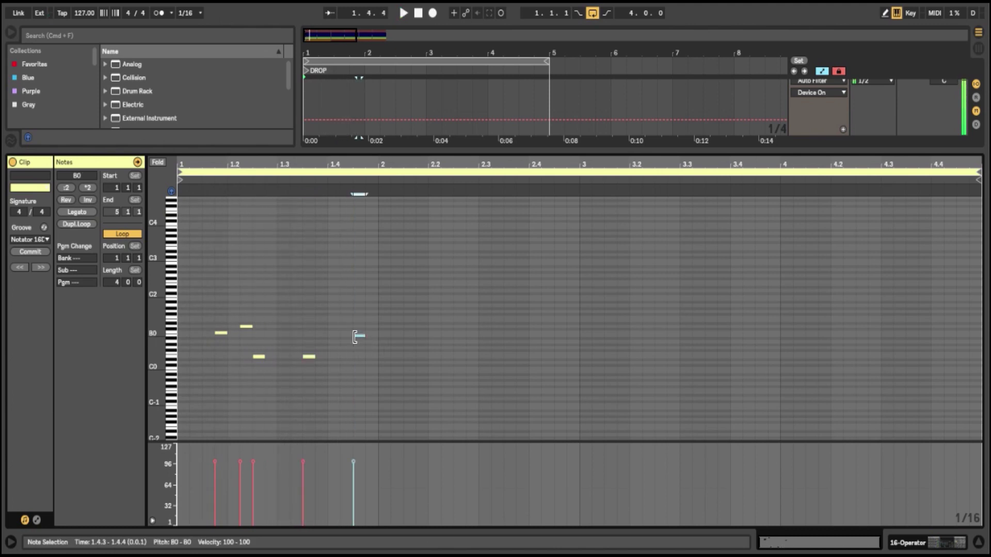
drag(358, 338, 369, 333)
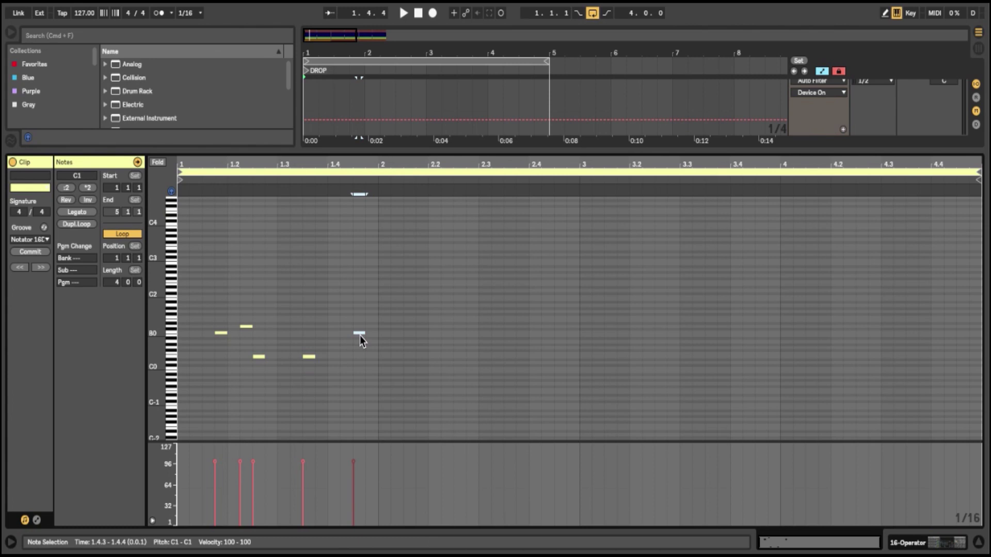
drag(362, 332, 377, 334)
key(space)
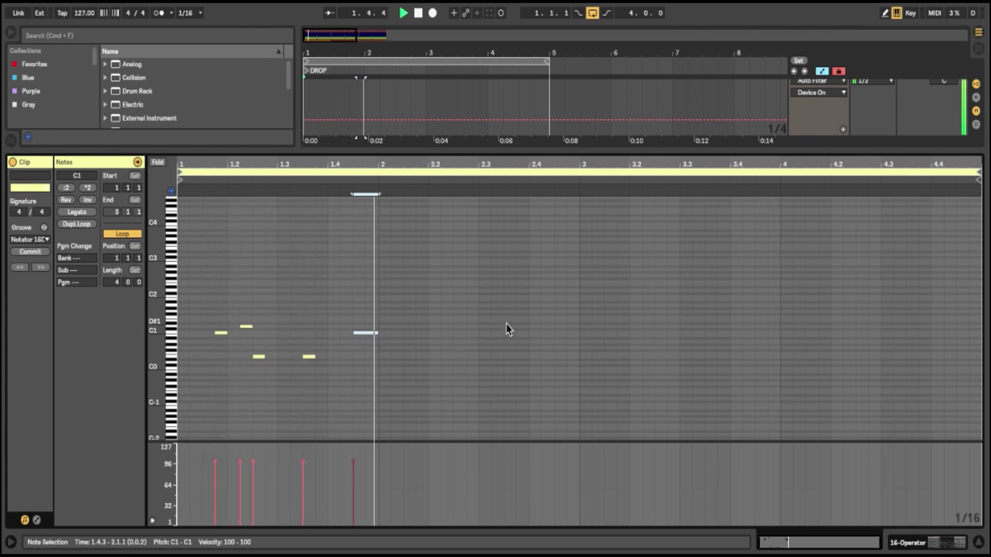
key(space)
- Retune the held note semitone by semitone to B0, auditioning each pitch
drag(367, 333, 367, 354)
key(space)
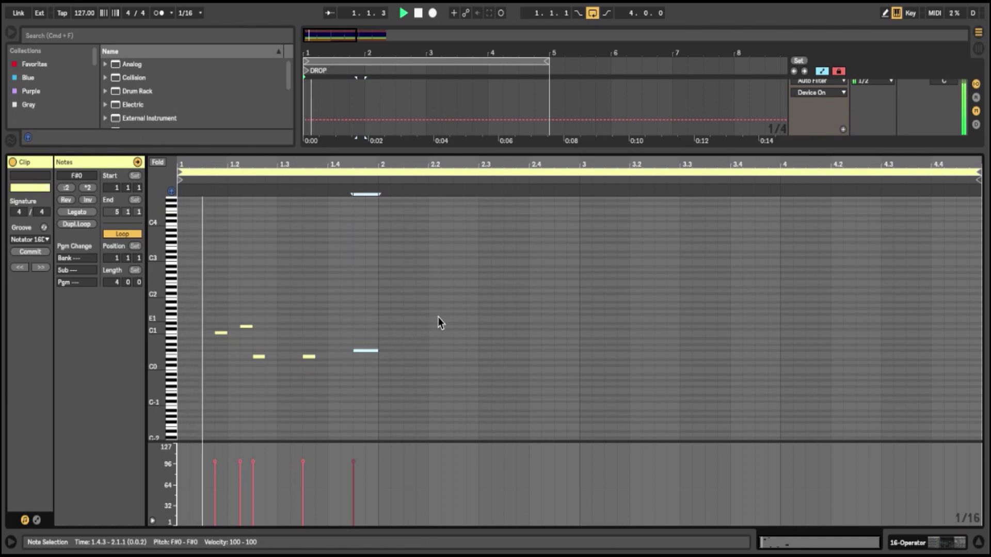
key(space)
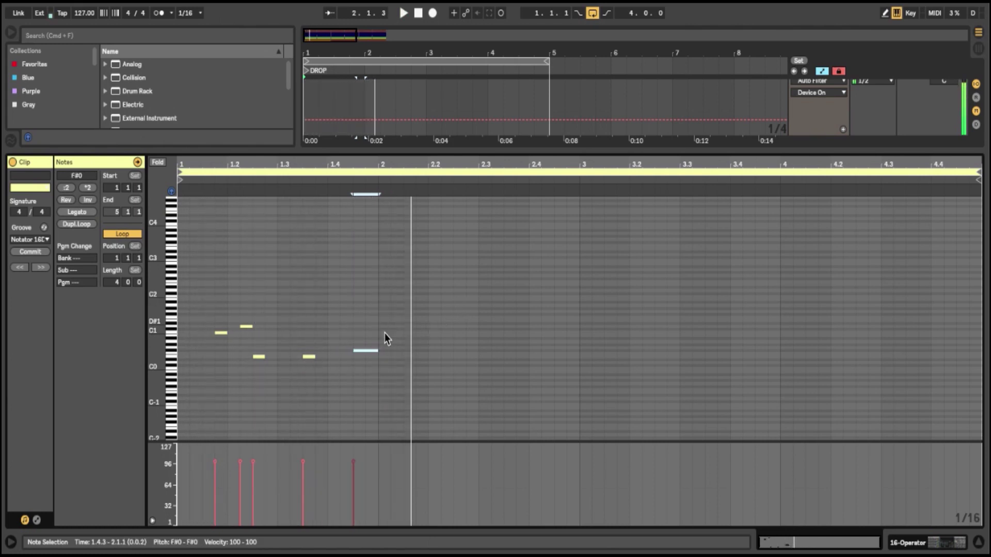
key(Up)
key(space)
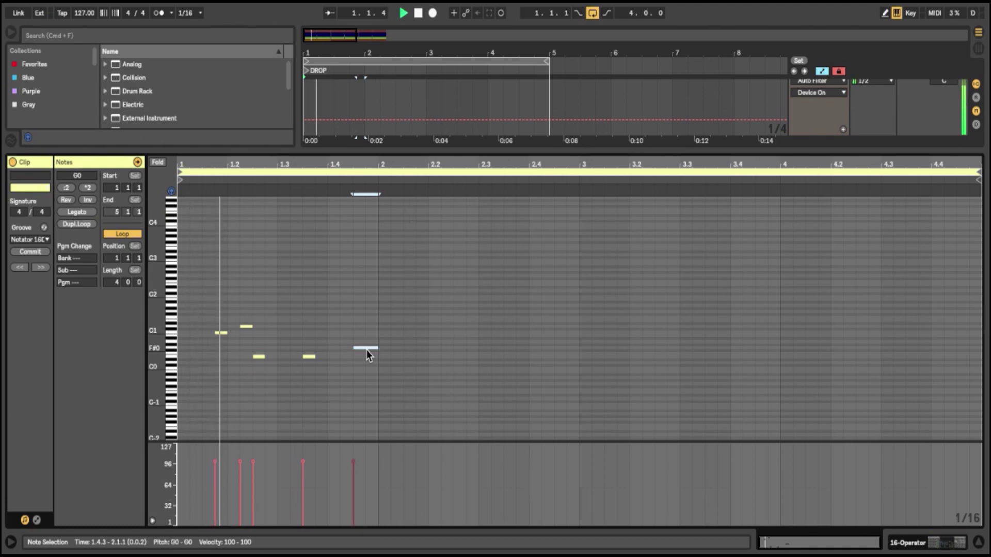
key(Up)
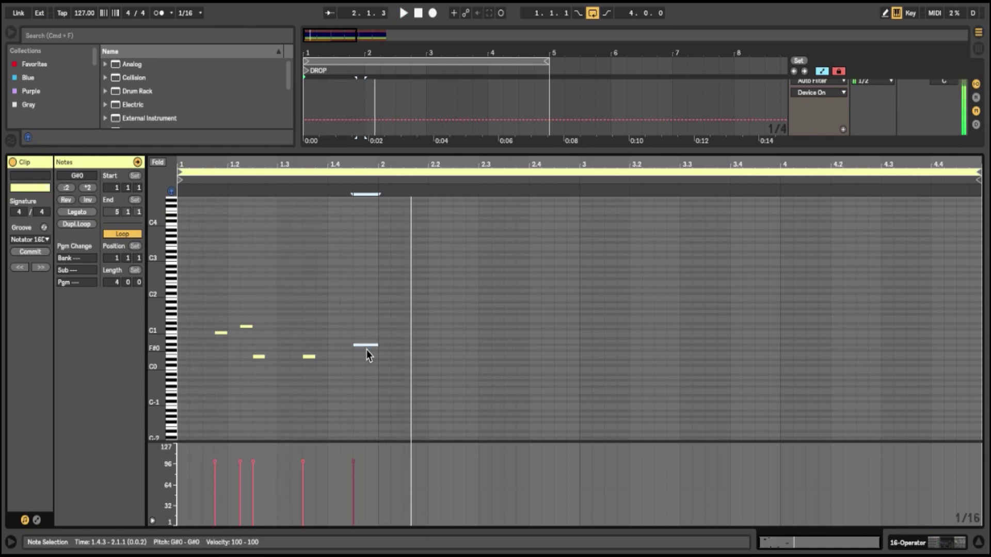
key(space)
key(space)
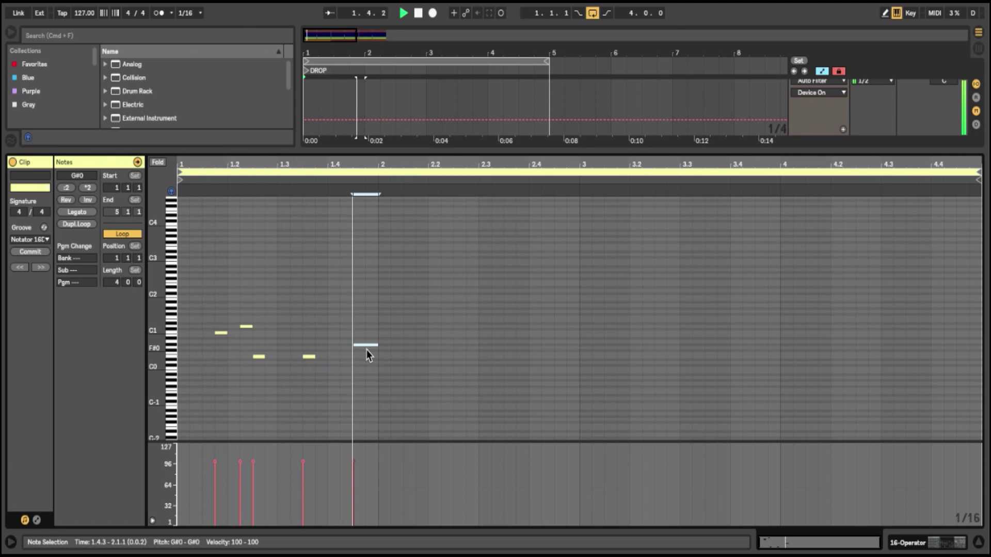
key(Up)
key(Up)
key(Up)
key(space)
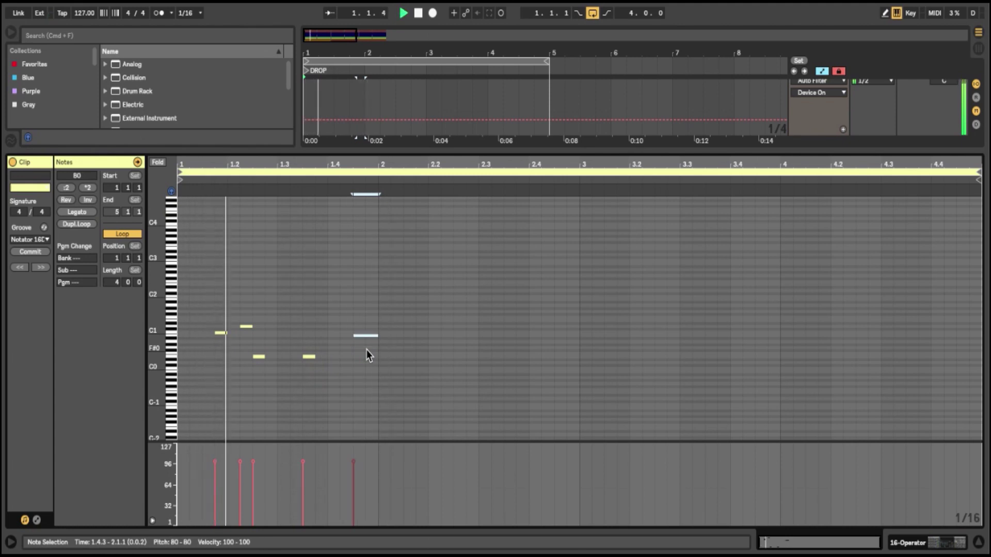
key(space)
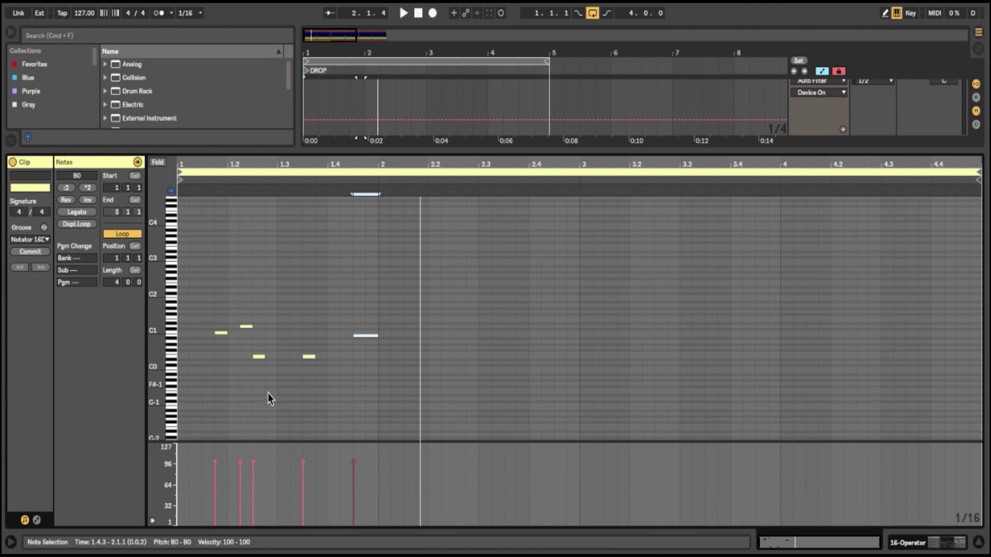
- Duplicate the five-note bar-1 bass phrase into bar 2 and audition it
drag(381, 399, 171, 281)
key(super+d)
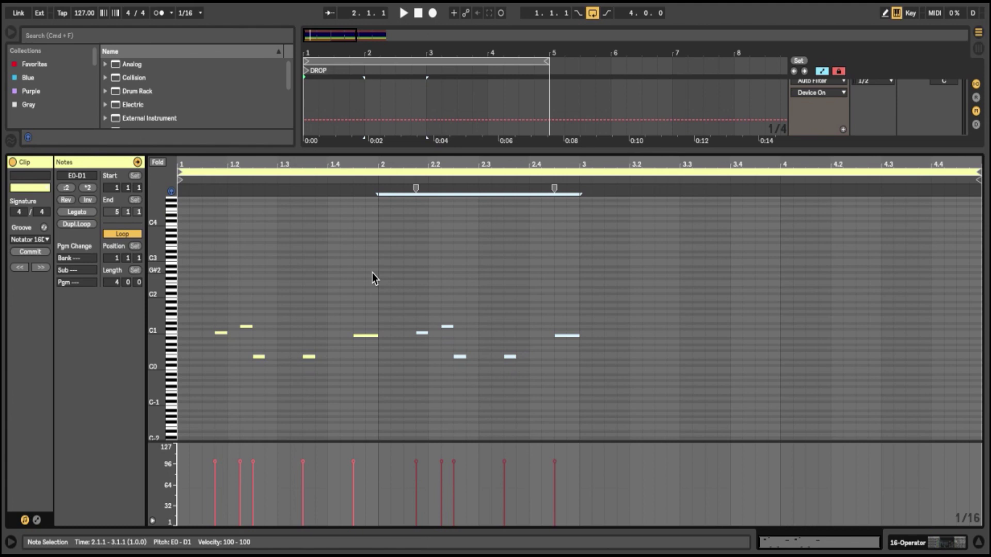
drag(548, 61, 370, 60)
drag(476, 169, 252, 166)
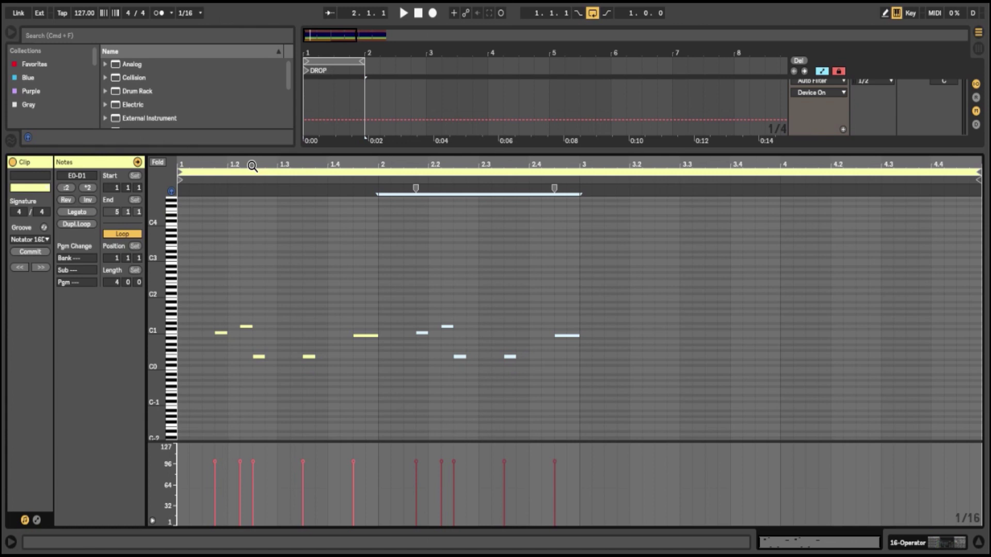
key(space)
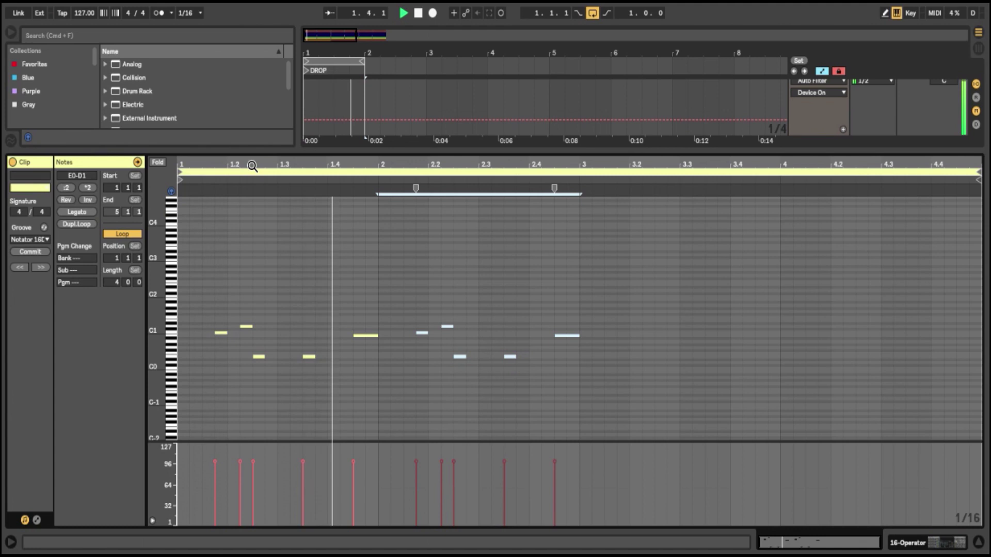
key(space)
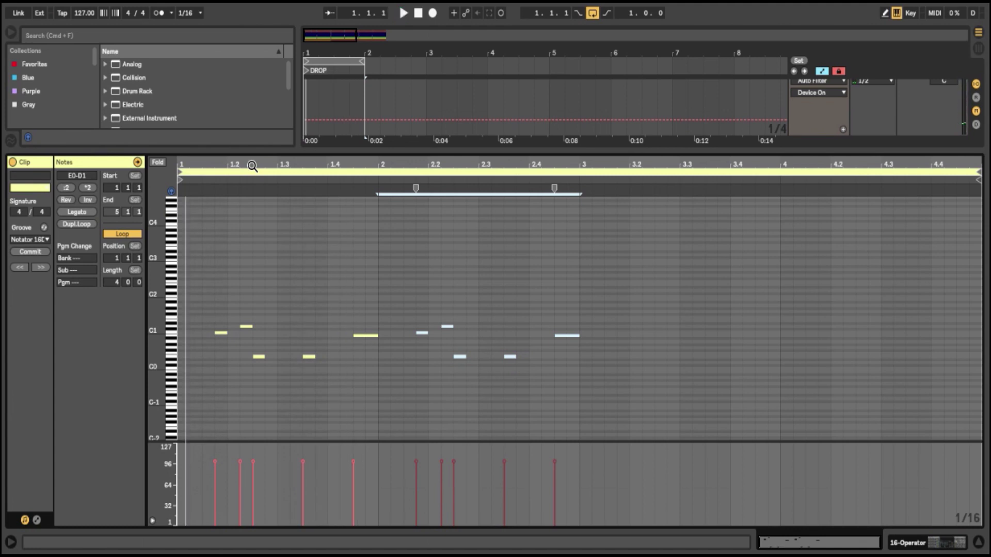
- Extend the DROP clip end to bar 3 so it spans two bars, then play it
drag(366, 61, 426, 59)
drag(655, 163, 655, 186)
key(space)
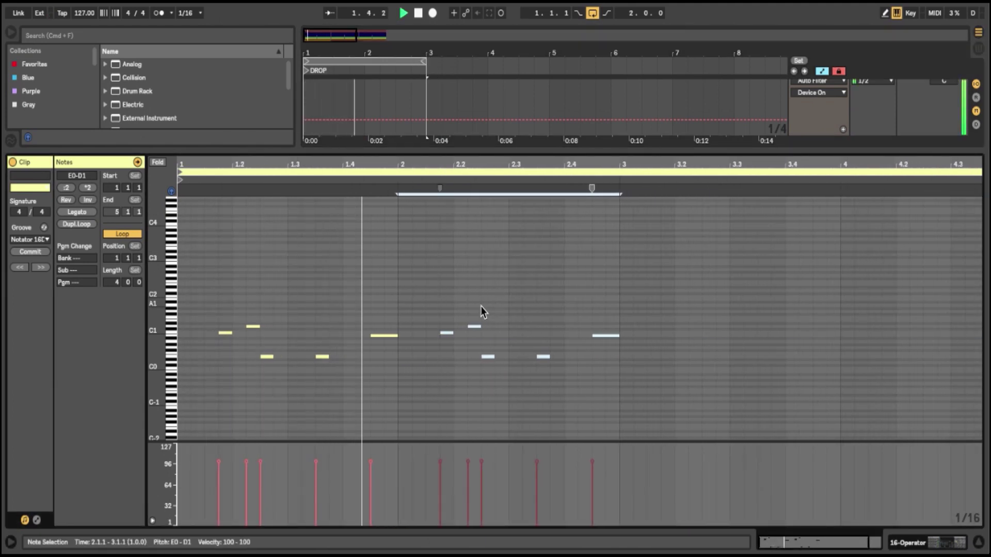
key(space)
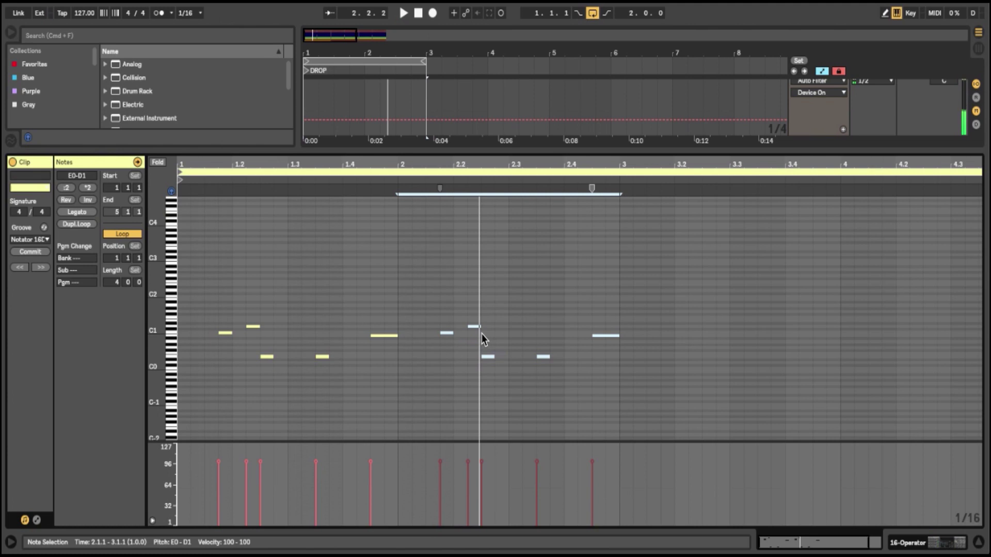
- Delete the long held note at 2.4.3, leaving four short notes in bar 2, and replay
key(space)
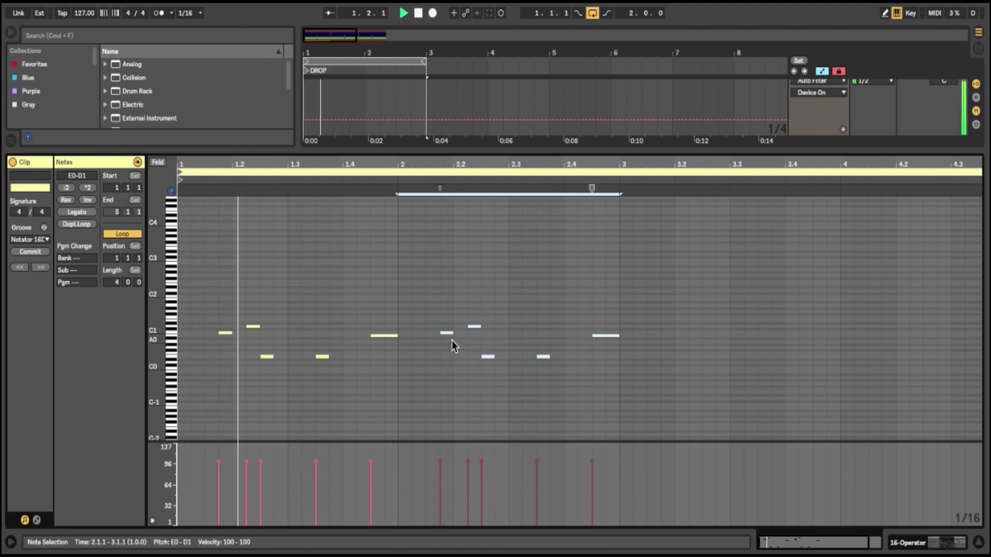
key(space)
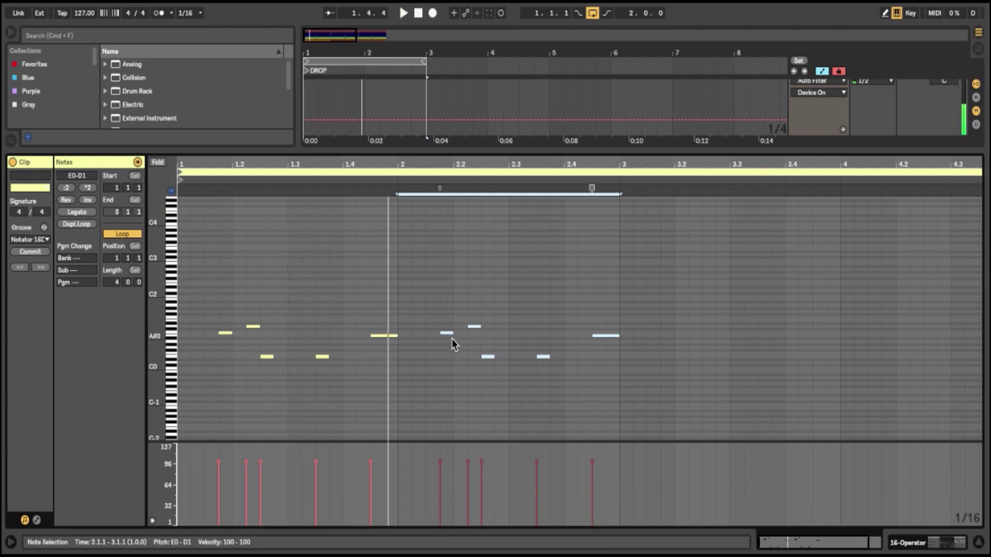
key(space)
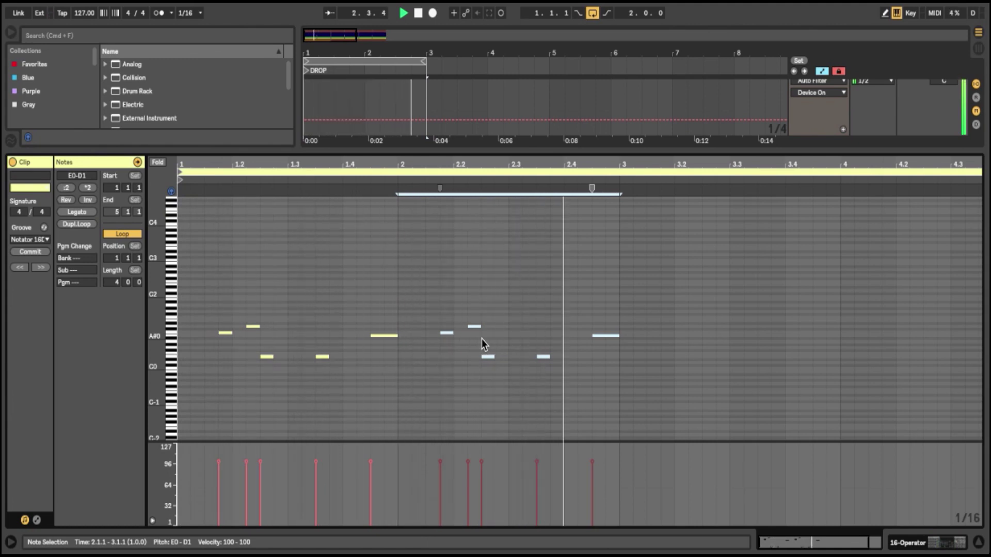
key(space)
click(605, 362)
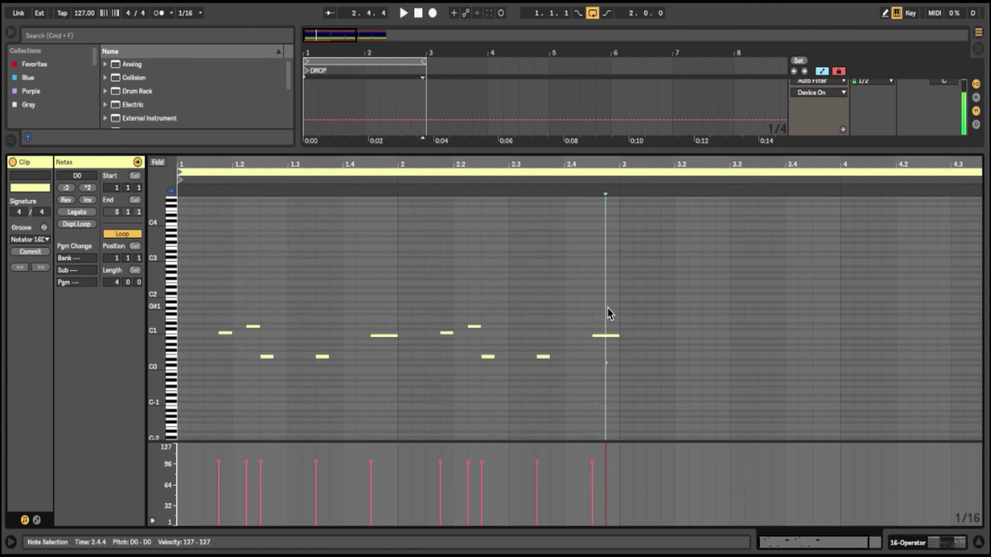
drag(594, 376, 623, 305)
key(Delete)
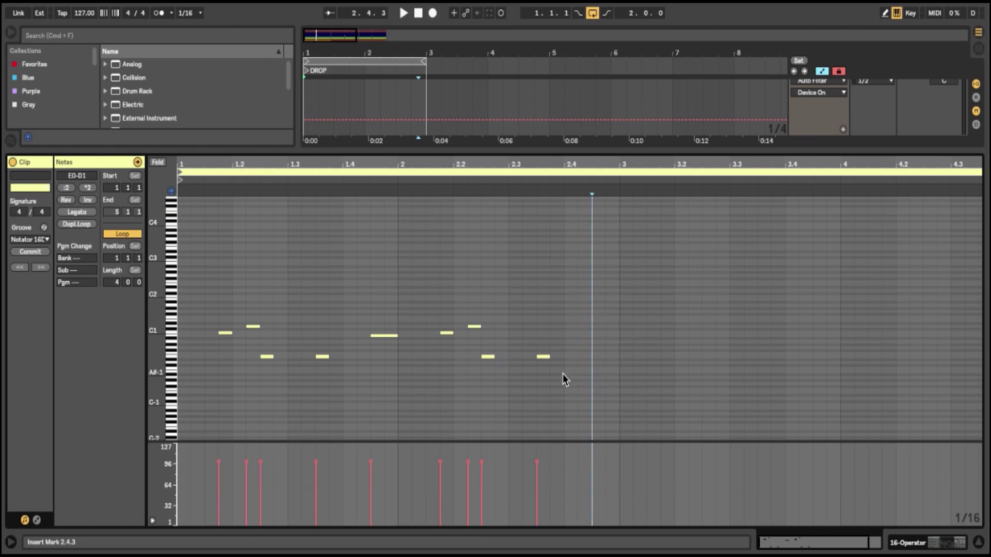
key(space)
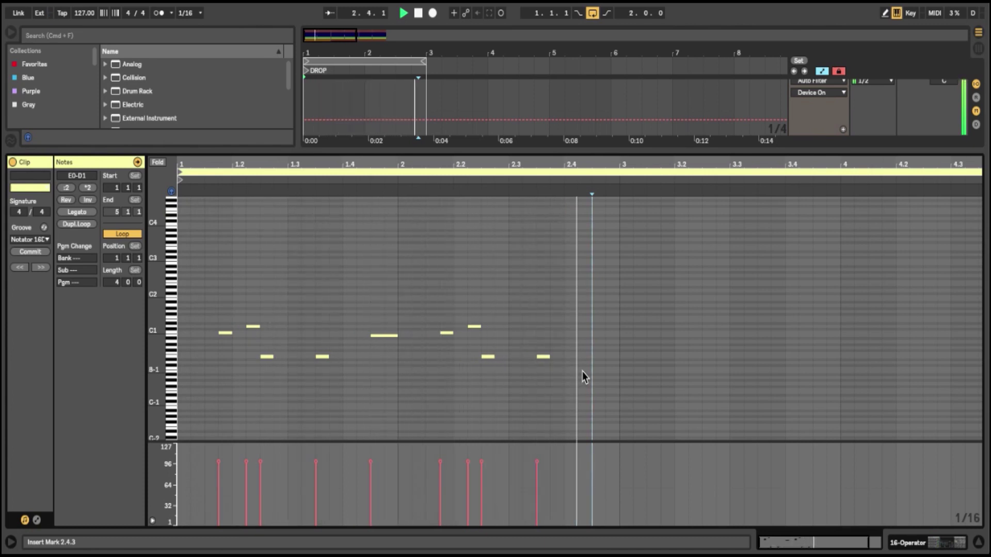
key(space)
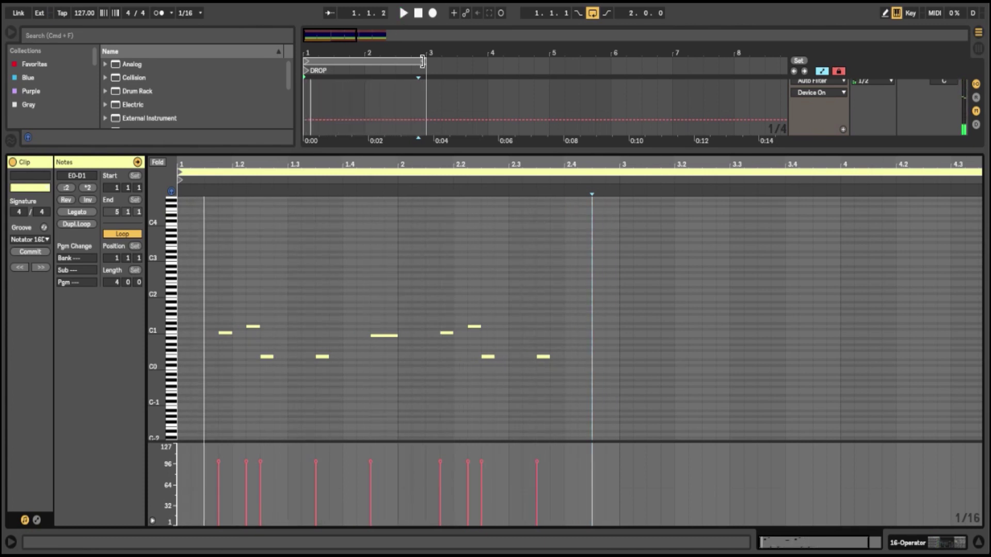
- Extend the clip's loop end to bar 4 and audition the bassline
drag(423, 60, 549, 61)
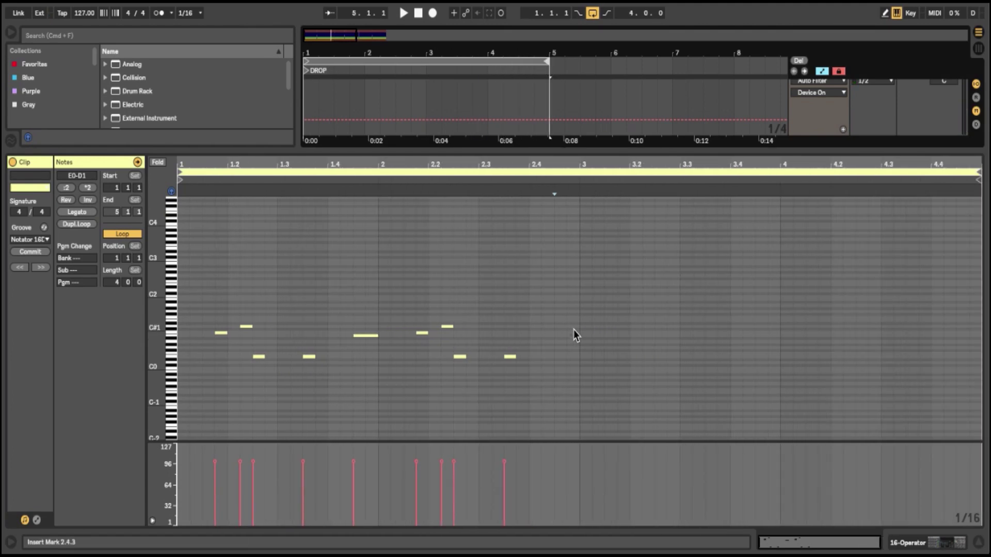
click(645, 338)
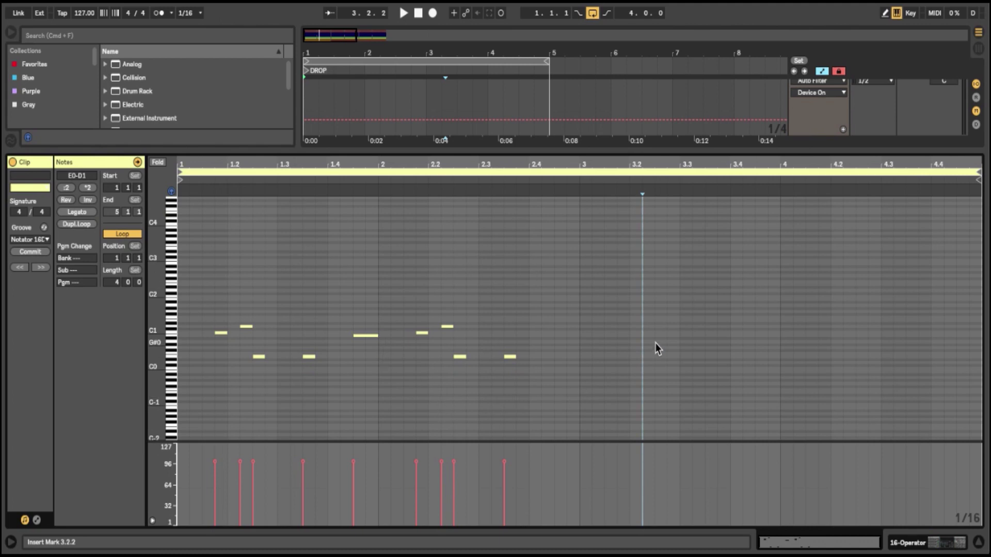
key(space)
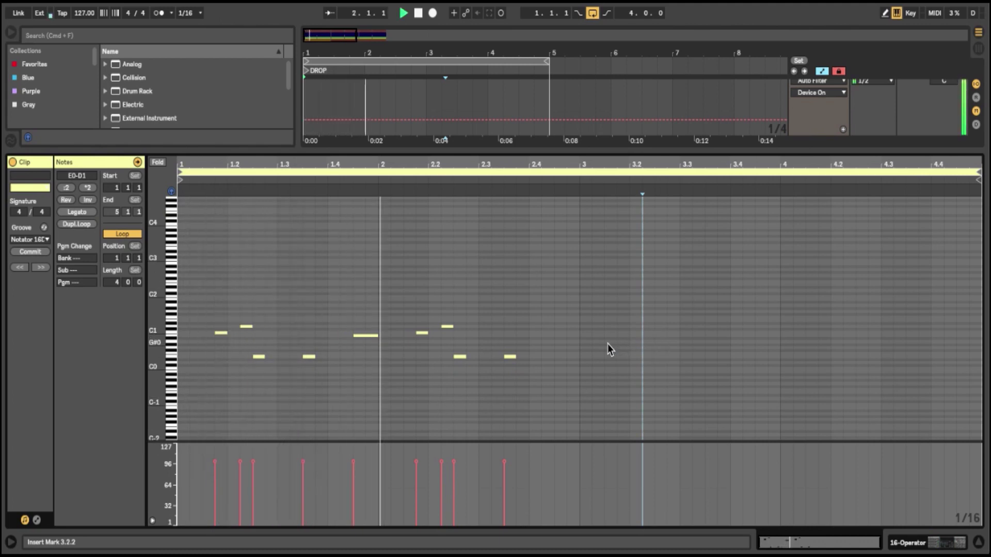
key(space)
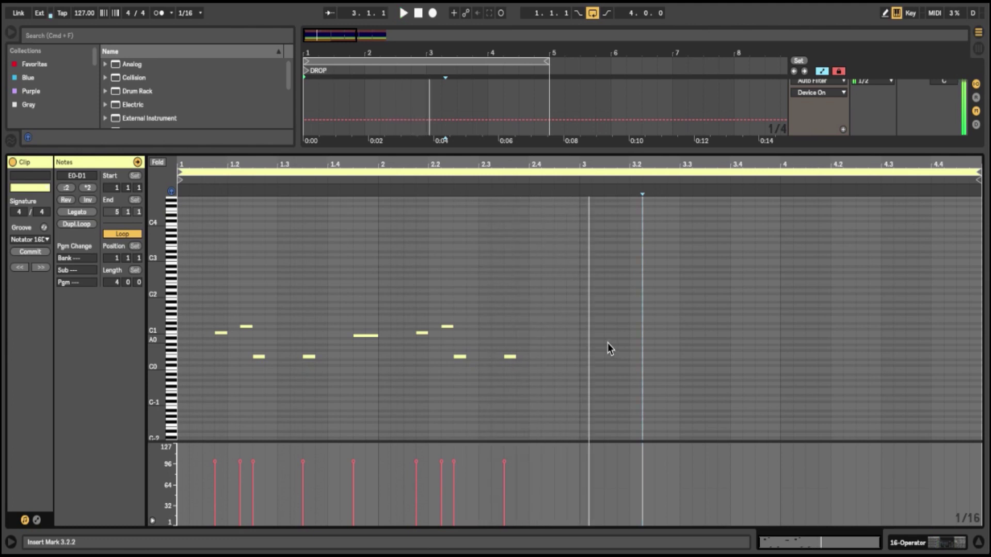
- Add a short C1 note at 2.4.4 closing bar 2 and audition it
double_click(572, 327)
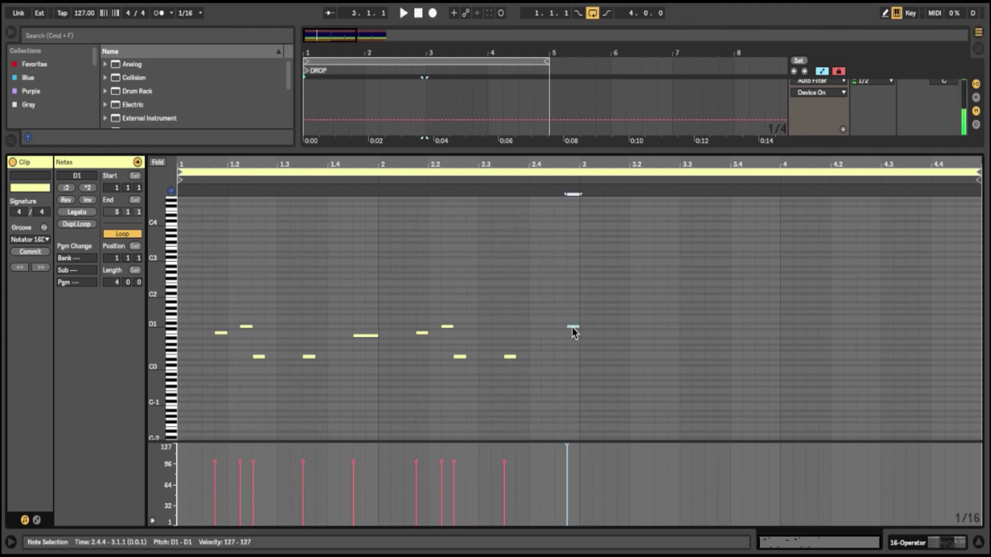
click(389, 181)
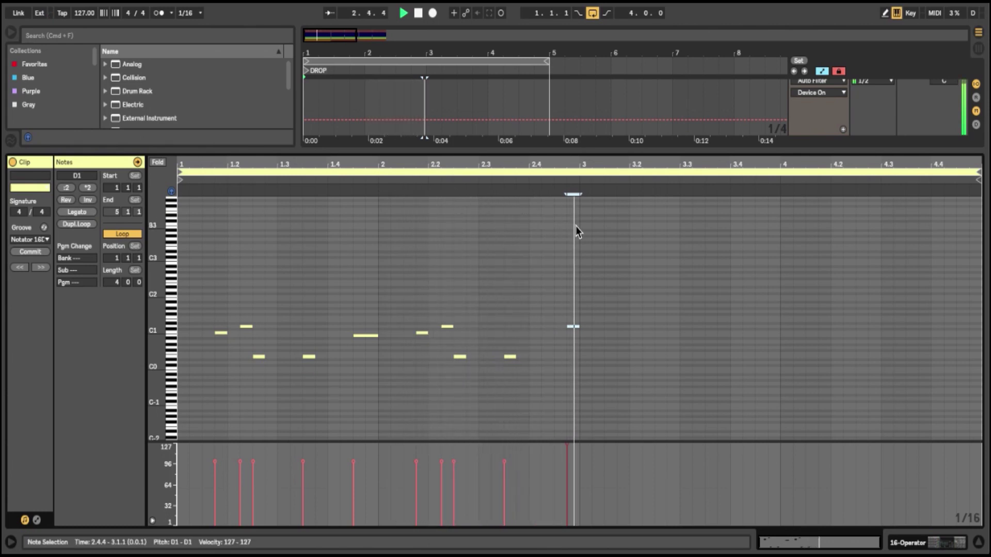
drag(574, 326, 574, 333)
click(435, 184)
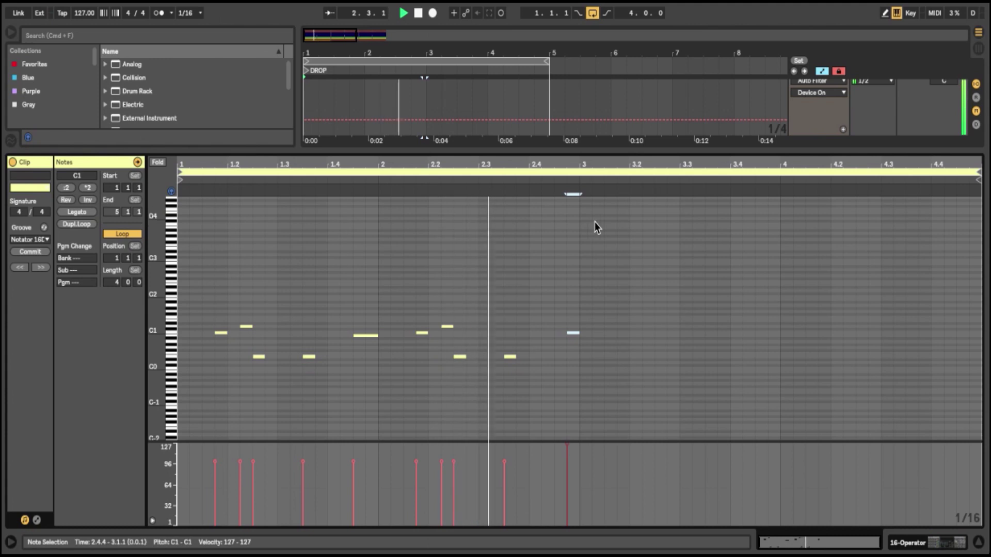
key(space)
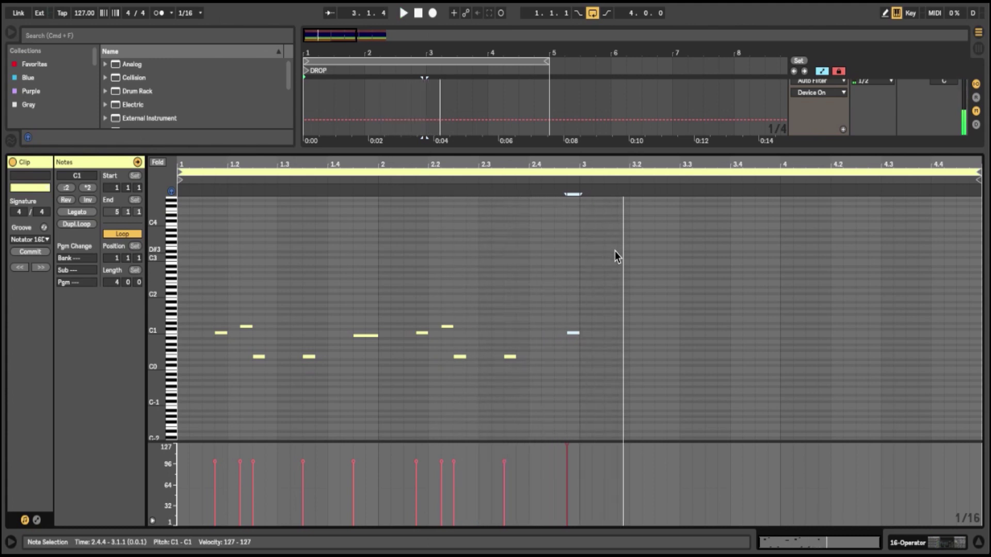
key(space)
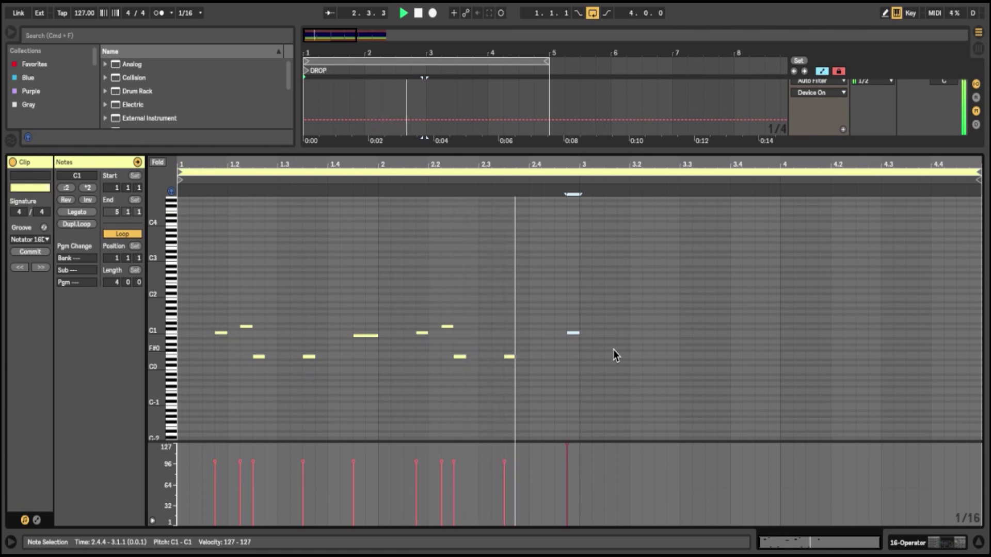
key(space)
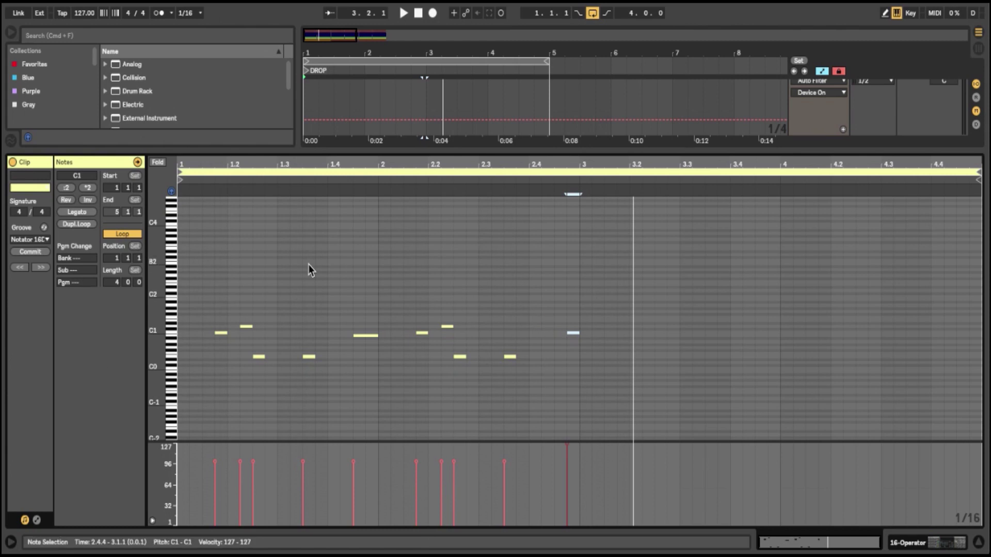
- Duplicate all two bars of bass notes into bars 3–4 and play the four-bar bassline
drag(580, 425, 179, 283)
key(super+d)
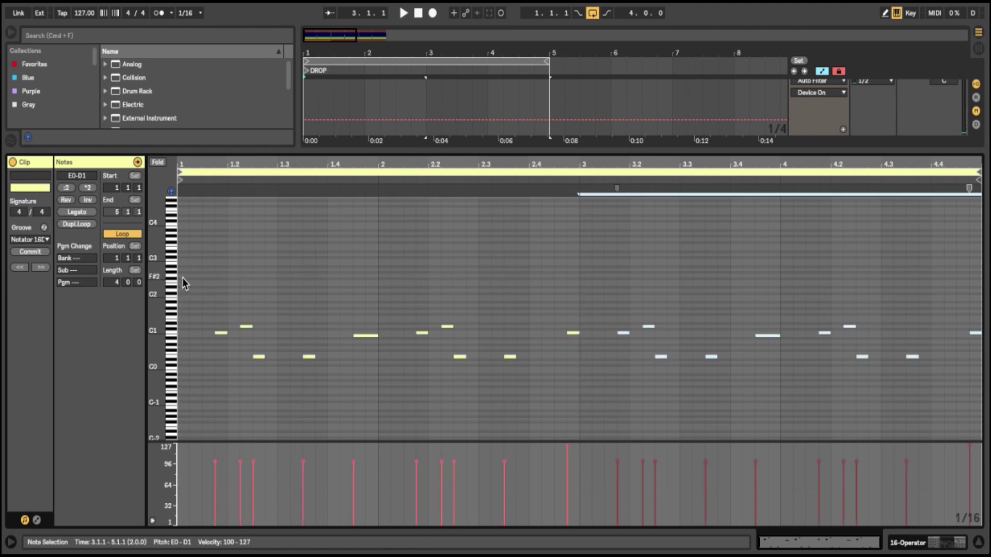
click(646, 357)
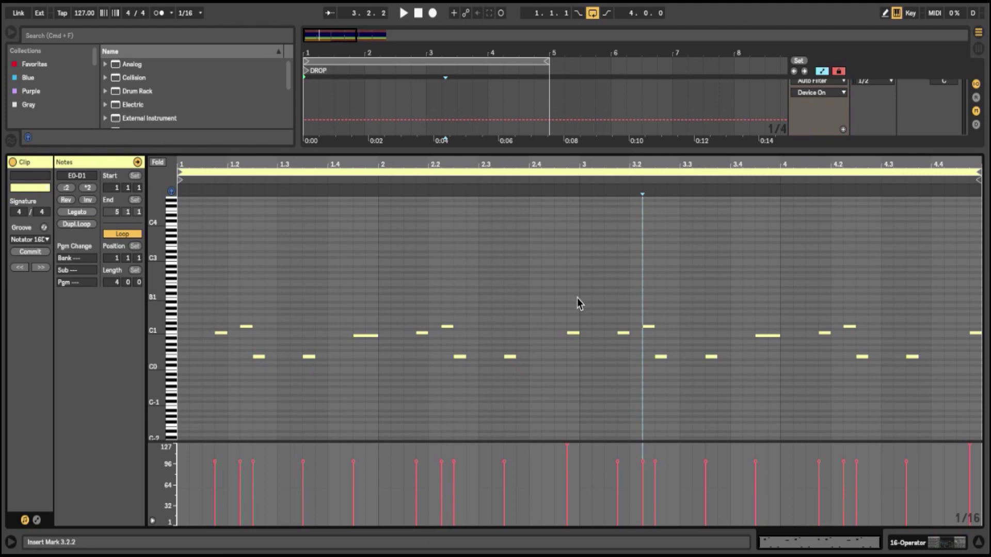
key(space)
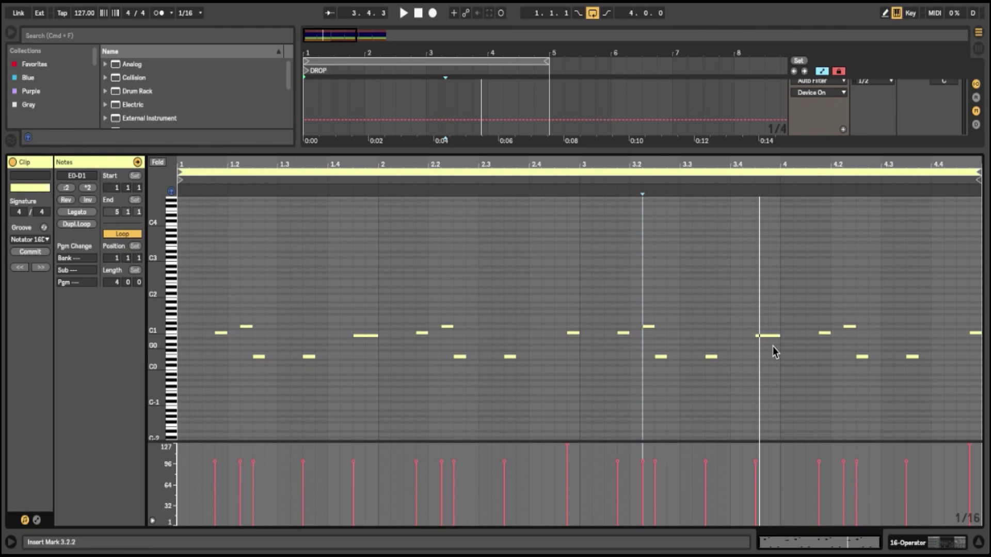
- Trim the long B0 note to 3.4.4, add a sixteenth at 3.4.3, and raise the 3.4.4 note to B1
drag(757, 336, 767, 336)
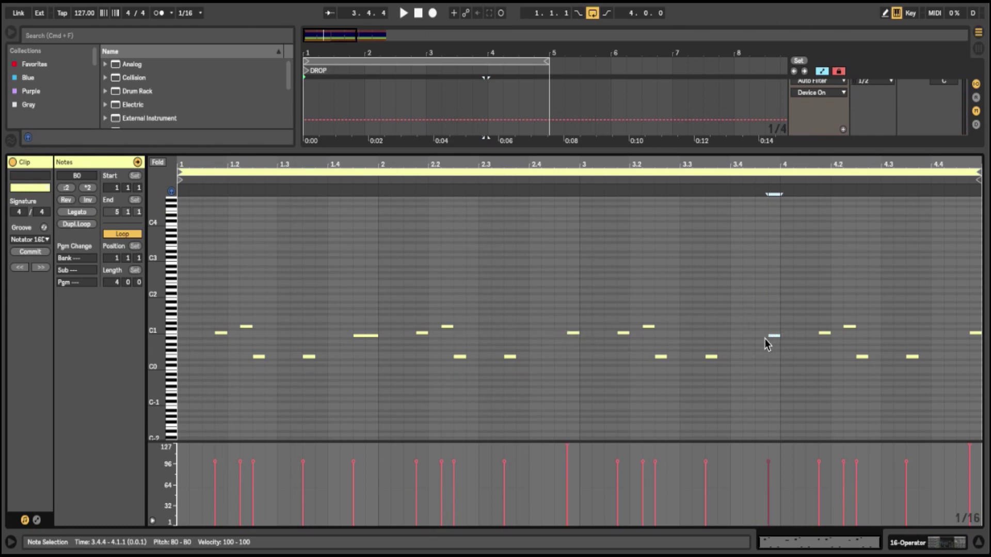
double_click(763, 336)
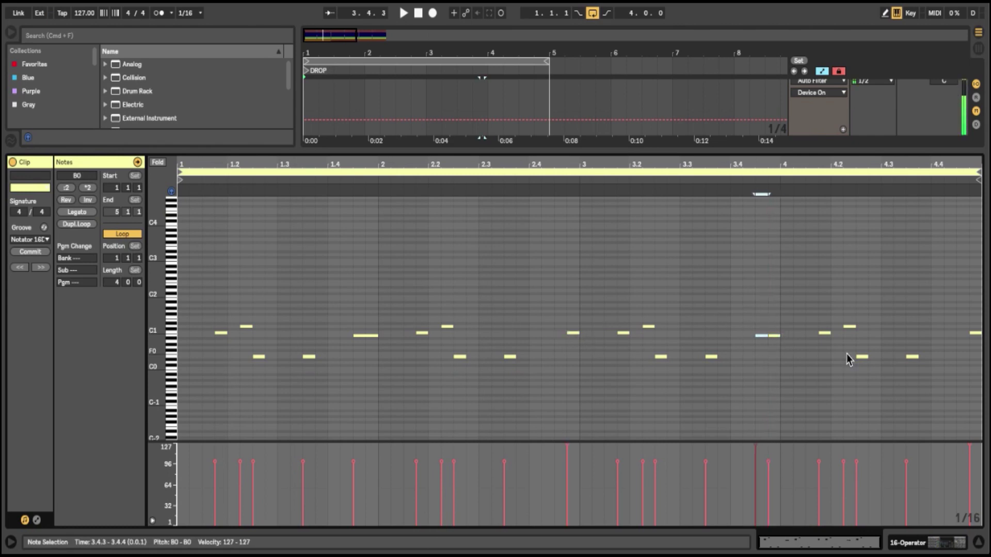
key(shift+Up)
key(shift+Down)
click(777, 337)
key(shift+Up)
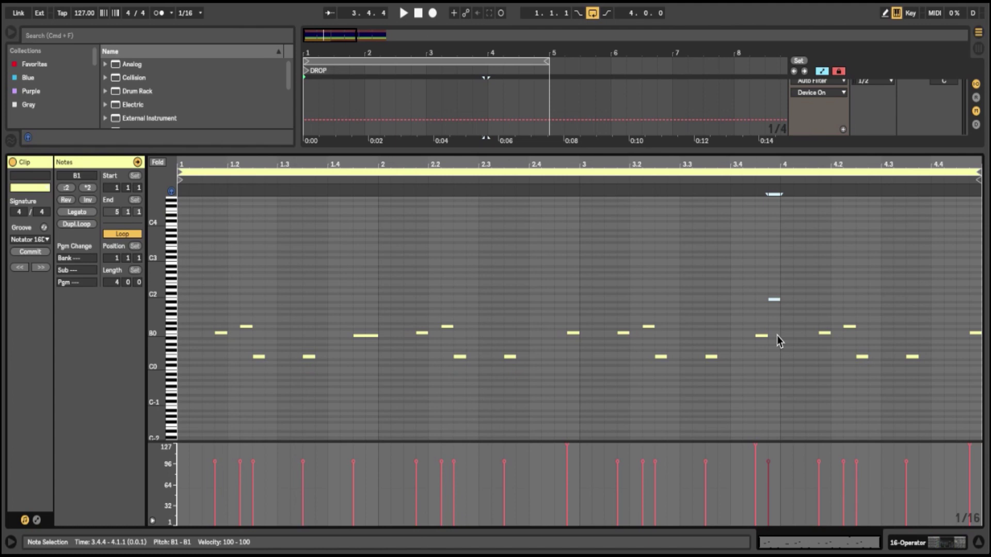
click(539, 178)
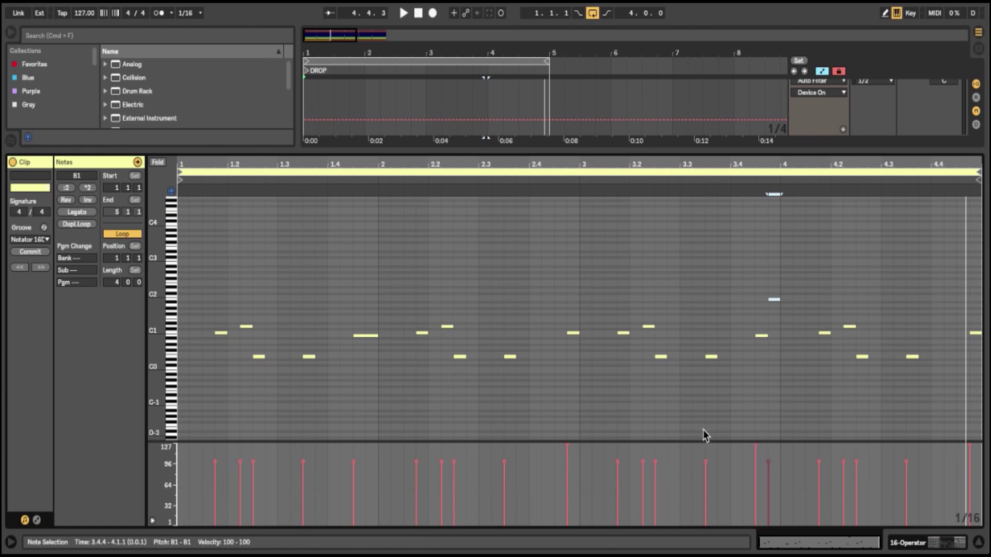
- Set every bassline note's velocity to 94 in the enlarged velocity lane, then restore the note view
drag(156, 442, 156, 262)
drag(981, 267, 101, 322)
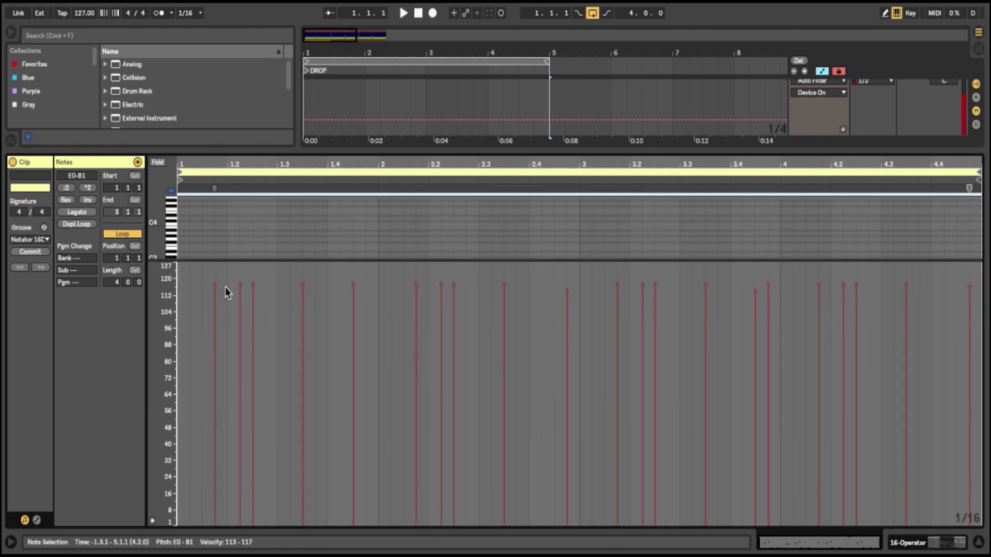
mouse_move(240, 286)
mouse_down()
mouse_move(241, 265)
mouse_move(240, 331)
mouse_up()
key(space)
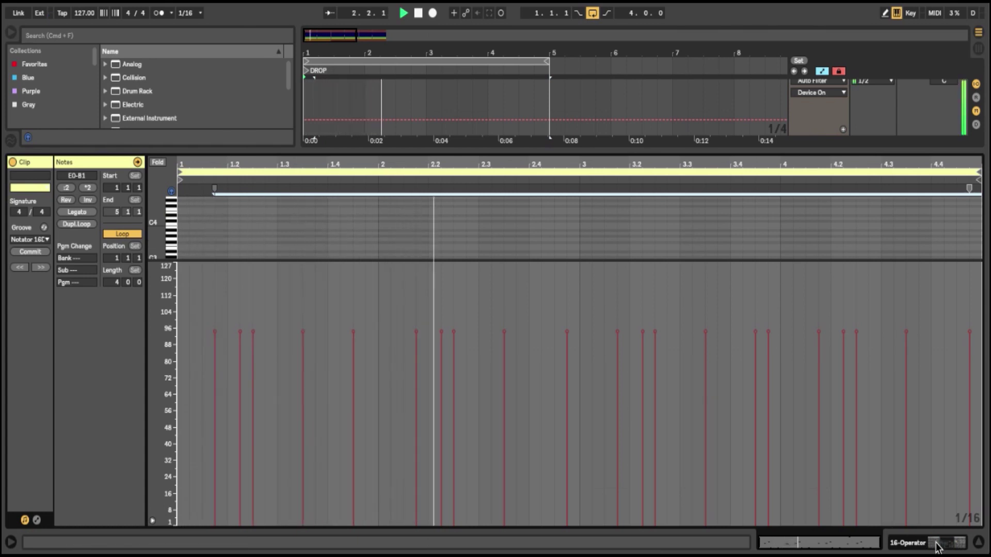
drag(704, 259, 715, 435)
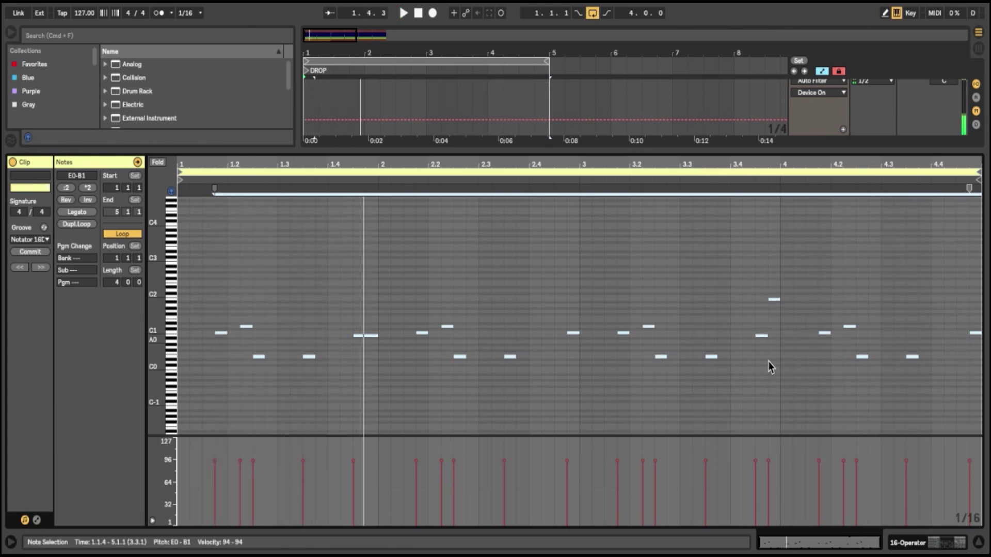
click(858, 297)
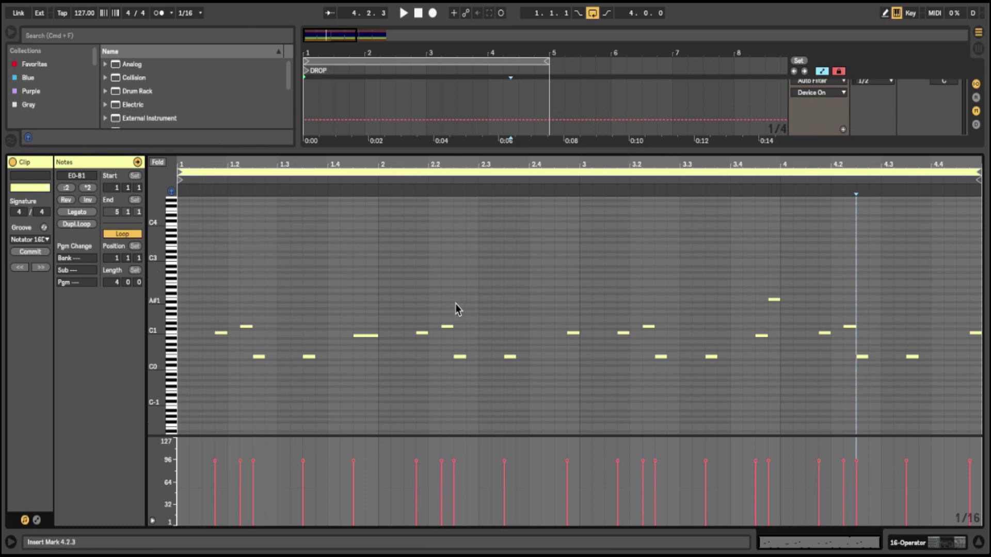
drag(171, 326, 200, 340)
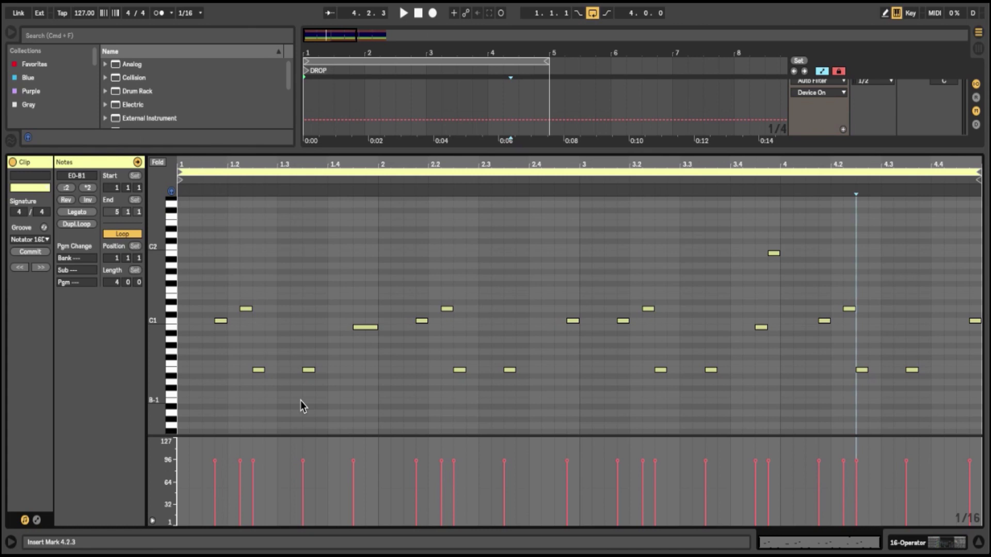
- Set Operator's filter envelope amount to 14%, audition it, and show the Master track's effects
click(909, 543)
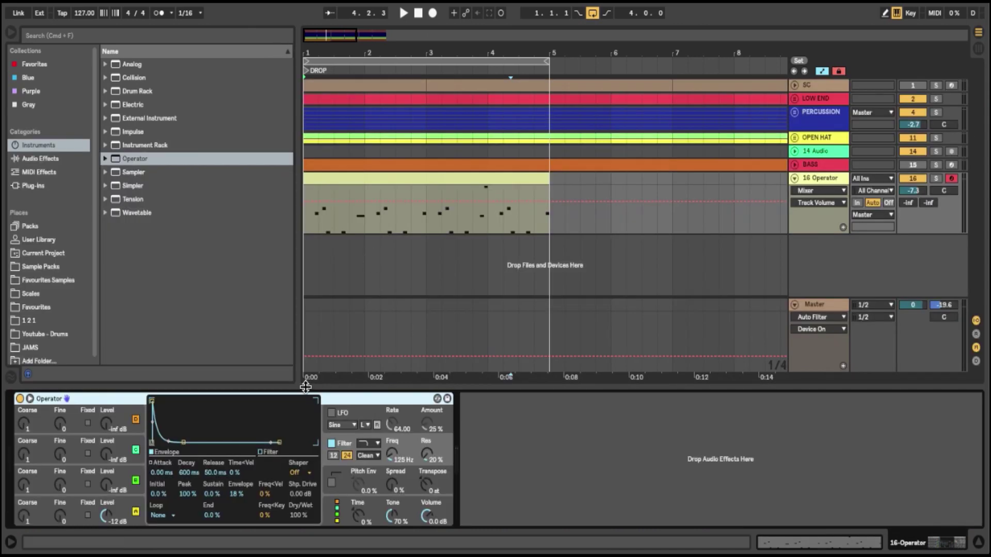
click(234, 496)
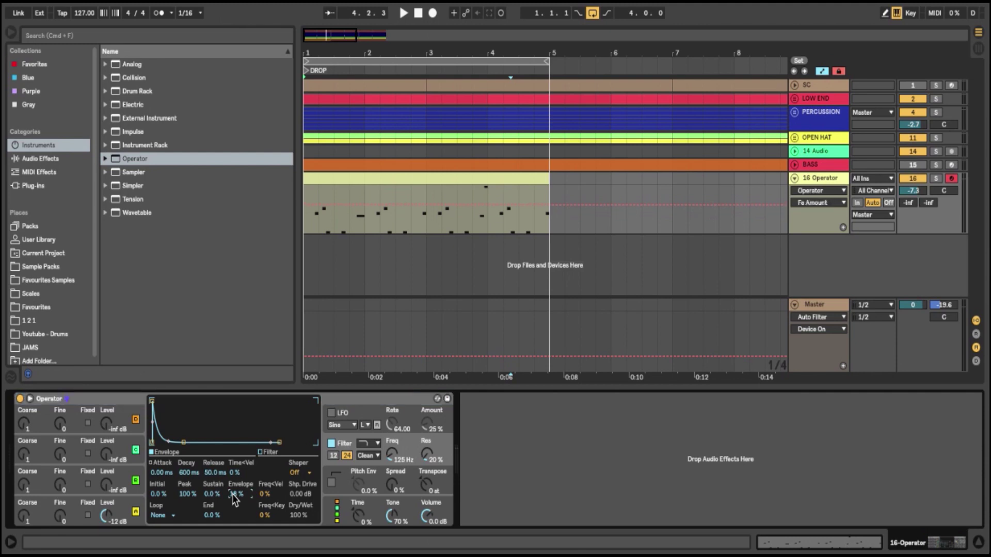
key(space)
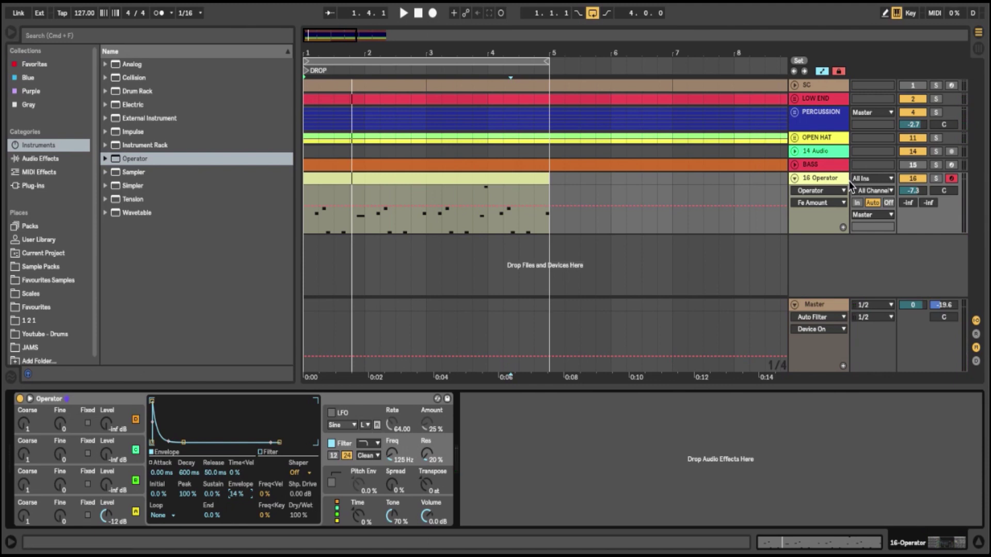
click(818, 307)
click(60, 402)
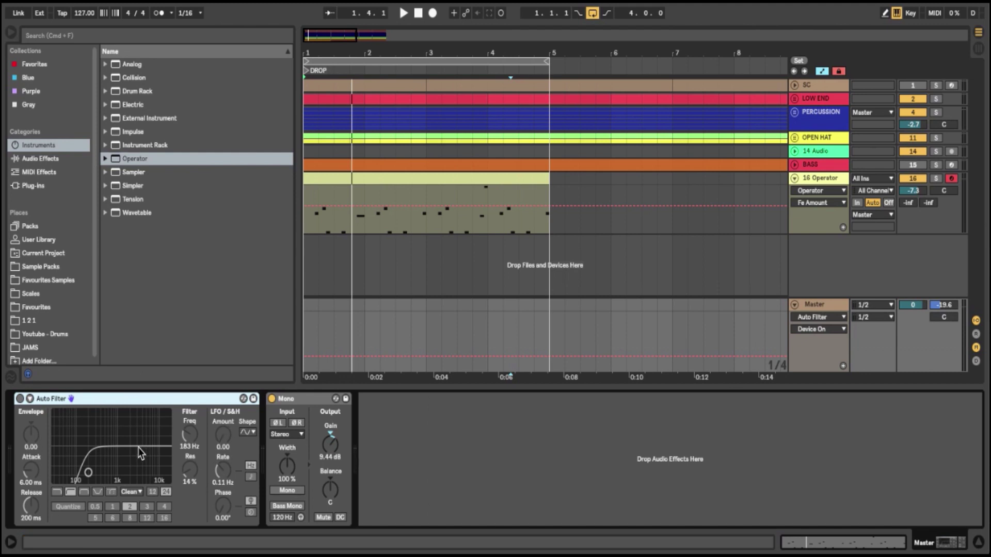
key(0)
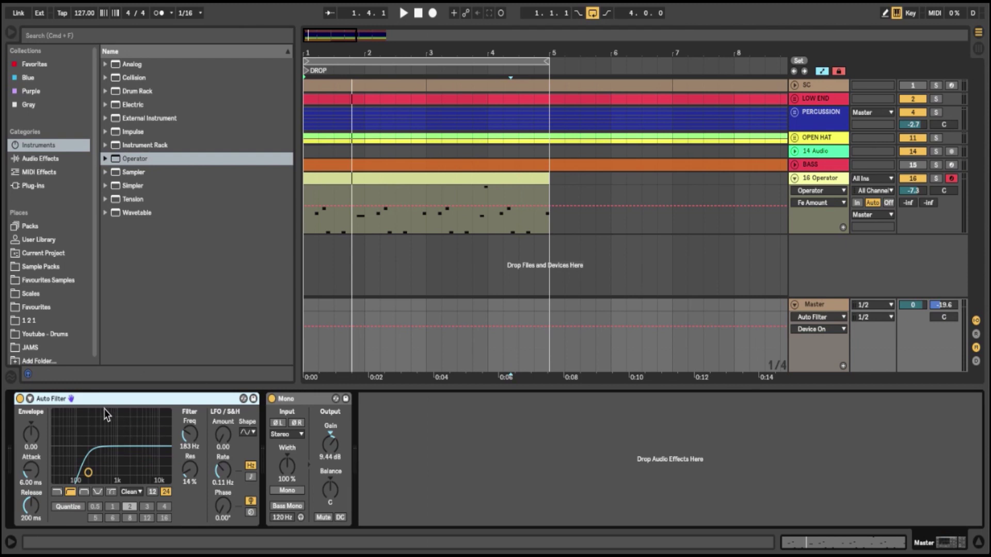
key(space)
key(0)
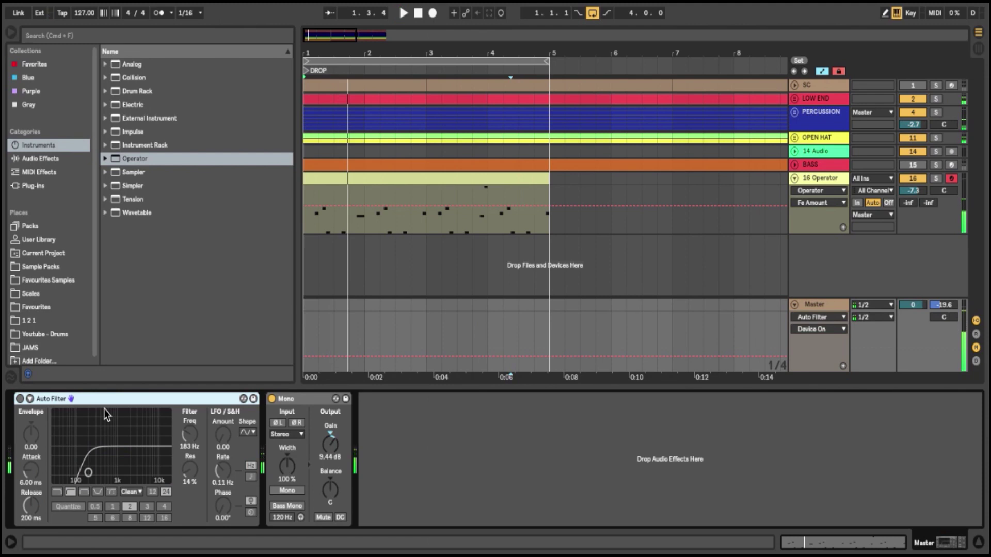